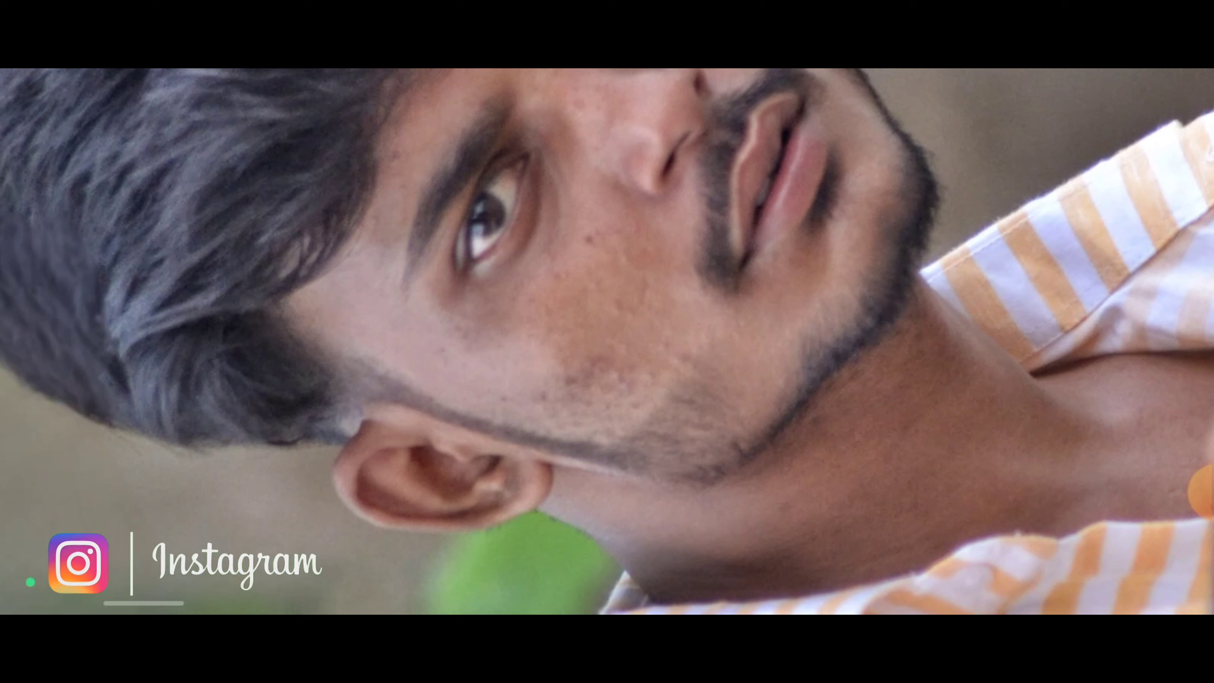
Circle the cheek area on the finished edit with an on-screen annotation, then clear it
left_click(1202, 493)
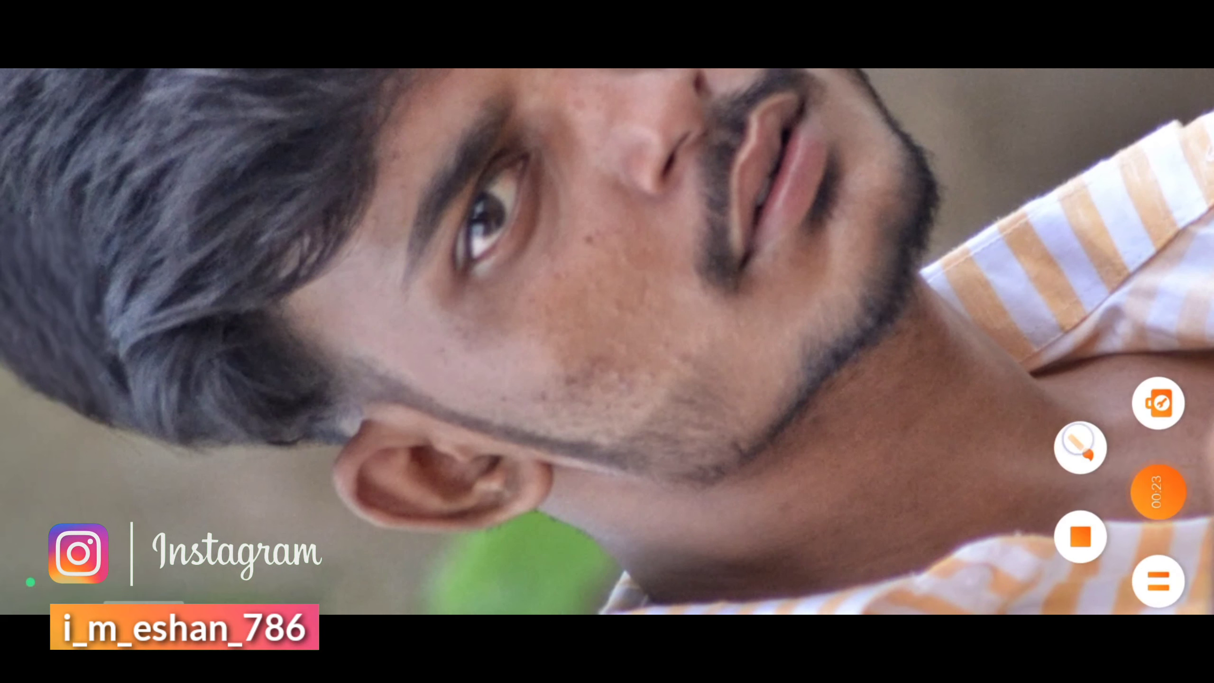
left_click(1080, 447)
left_click_drag(520, 415, 700, 259)
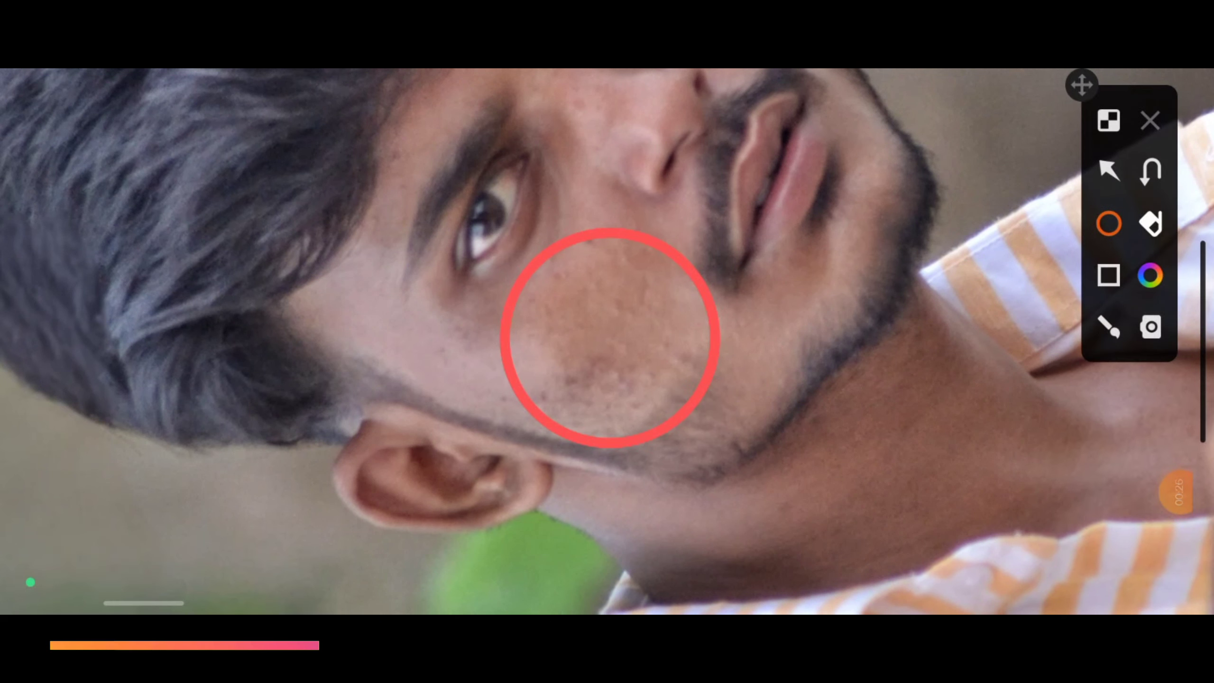
left_click(1149, 120)
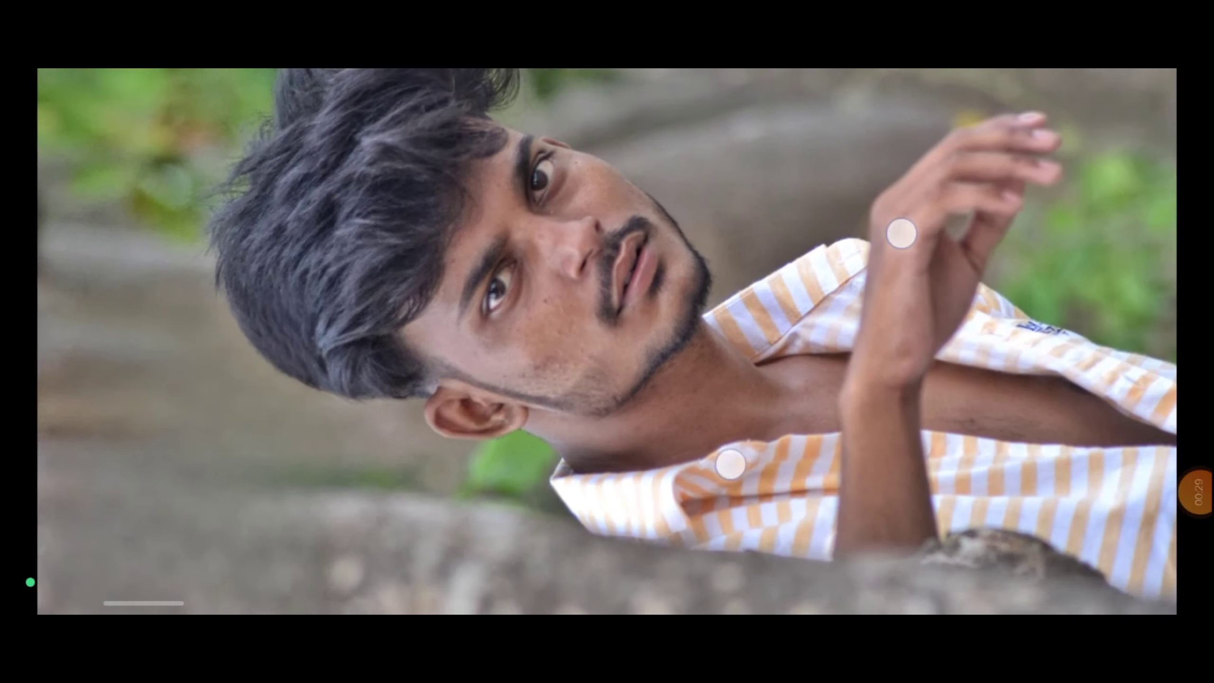
Enlarge the edited photo and mark the retouched face with a red circle and arrow
left_click_drag(855, 269, 887, 258)
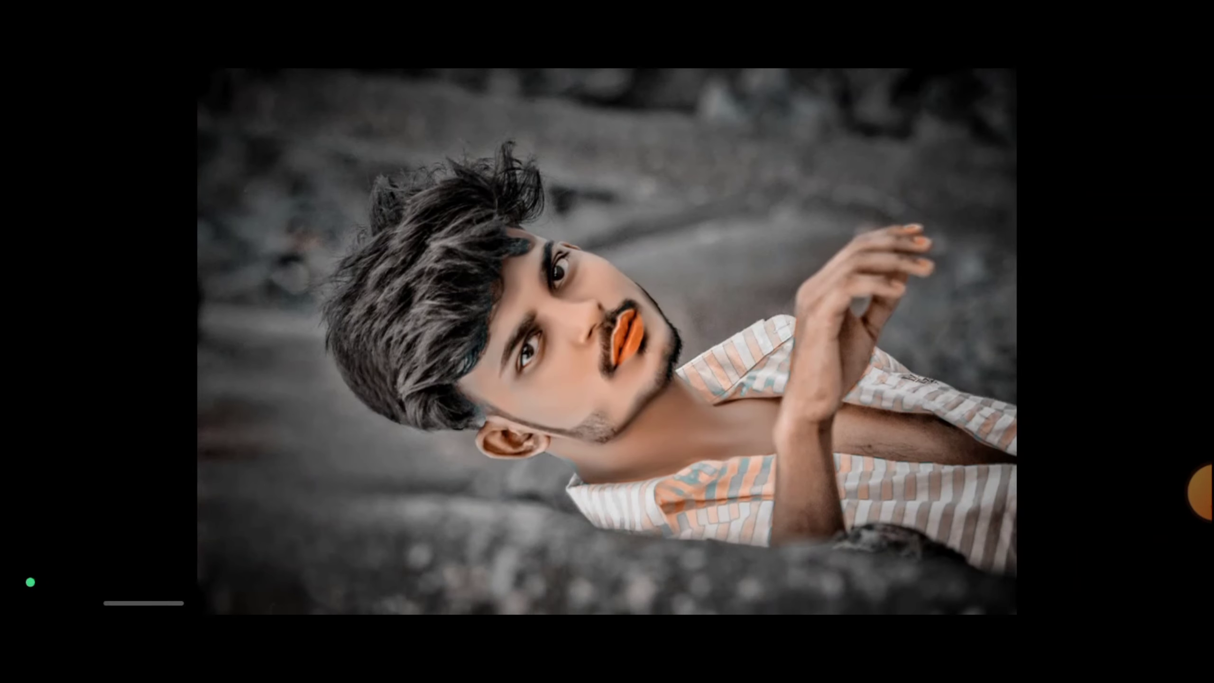
left_click_drag(719, 278, 783, 235)
left_click(1200, 492)
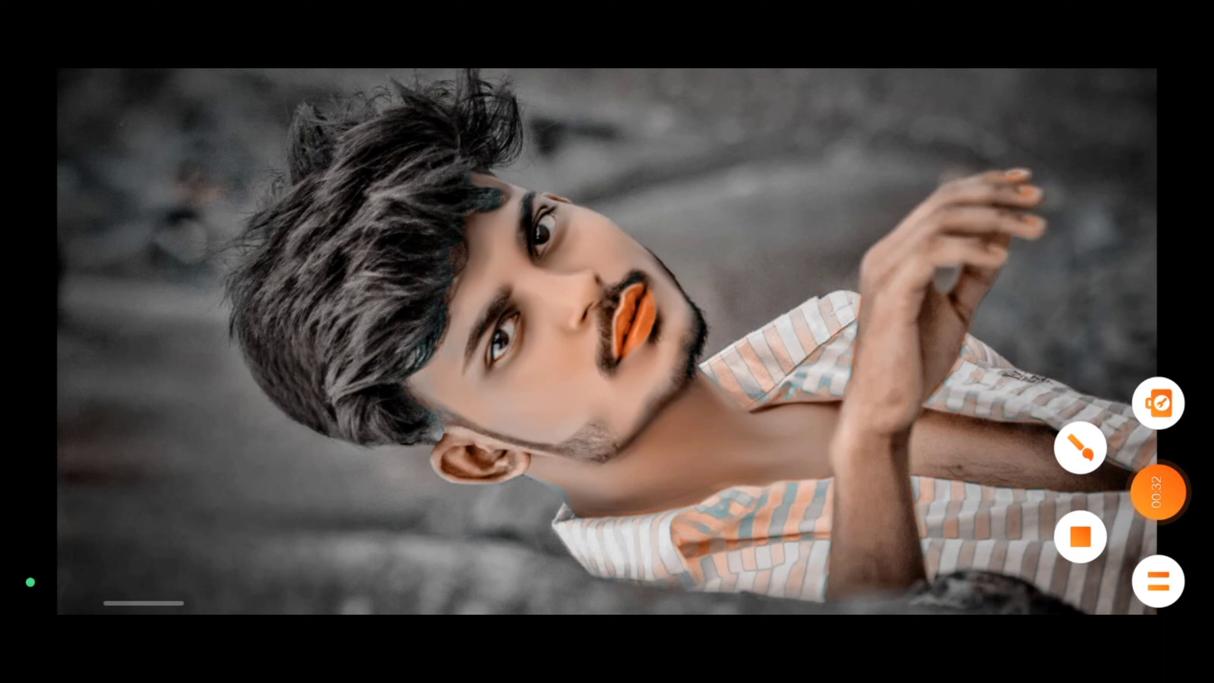
left_click(1080, 448)
left_click(1108, 275)
left_click(1109, 223)
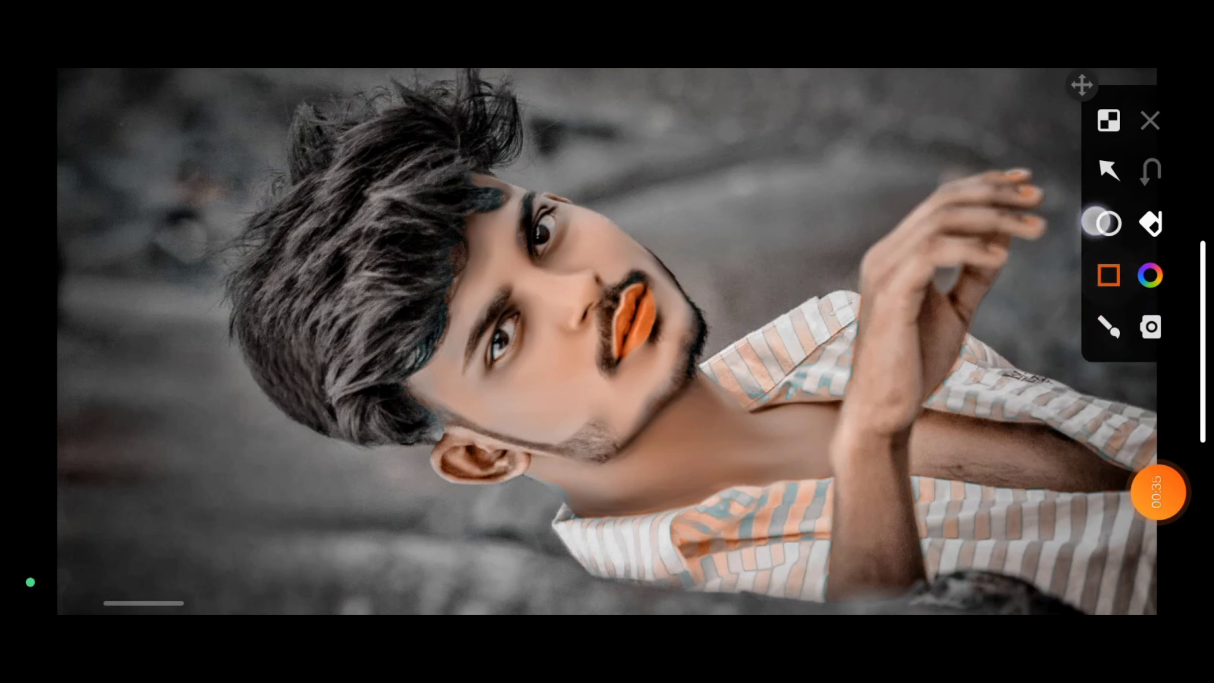
left_click_drag(489, 416, 683, 289)
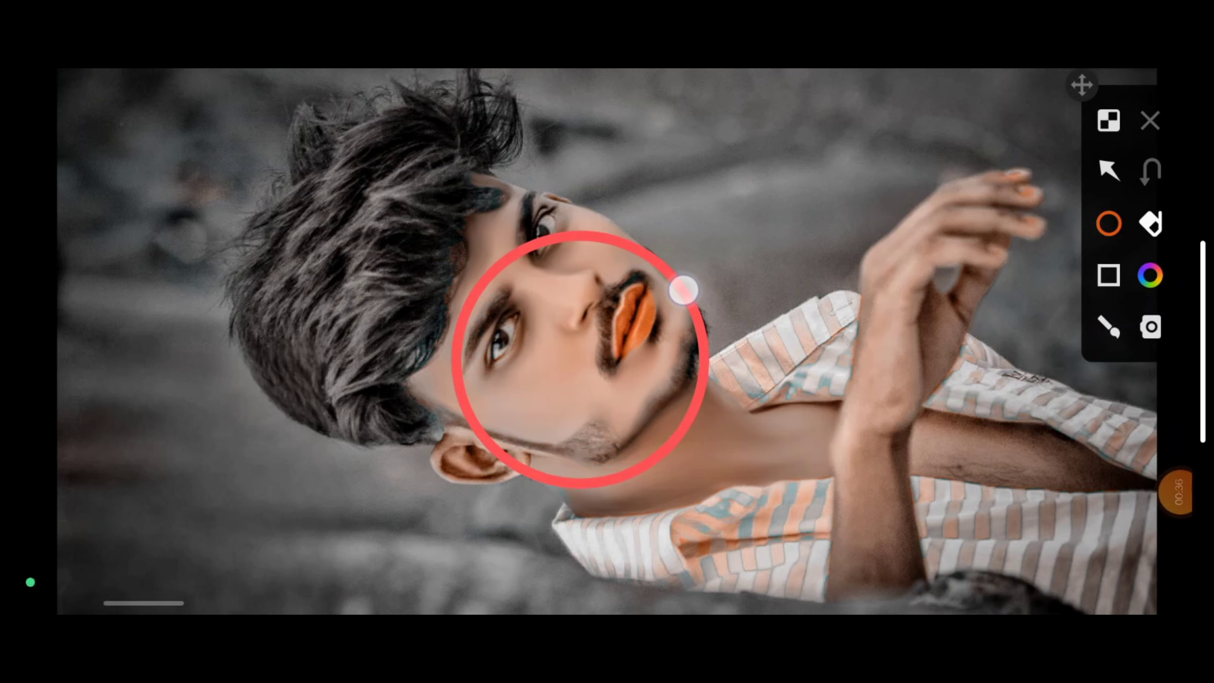
left_click_drag(736, 327, 562, 378)
left_click(1150, 121)
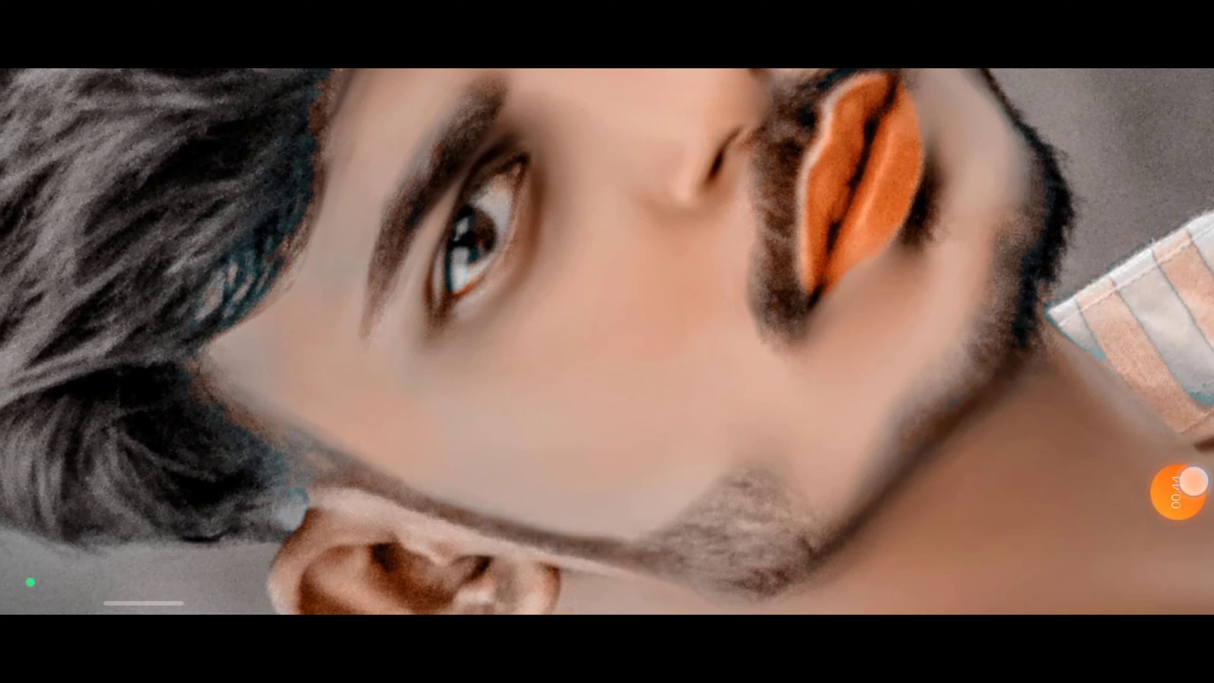
Circle the tinted lips and smoothed cheek in red, with an arrow to the cheek
left_click(1176, 491)
left_click(1079, 448)
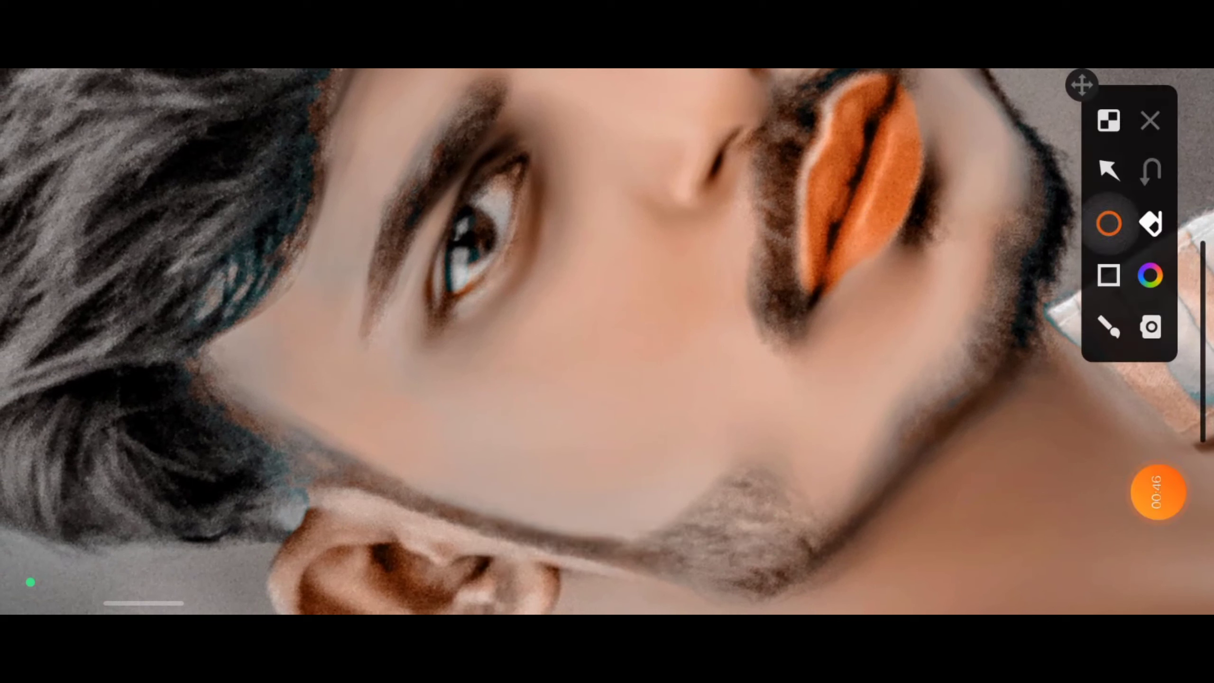
left_click_drag(794, 285, 915, 93)
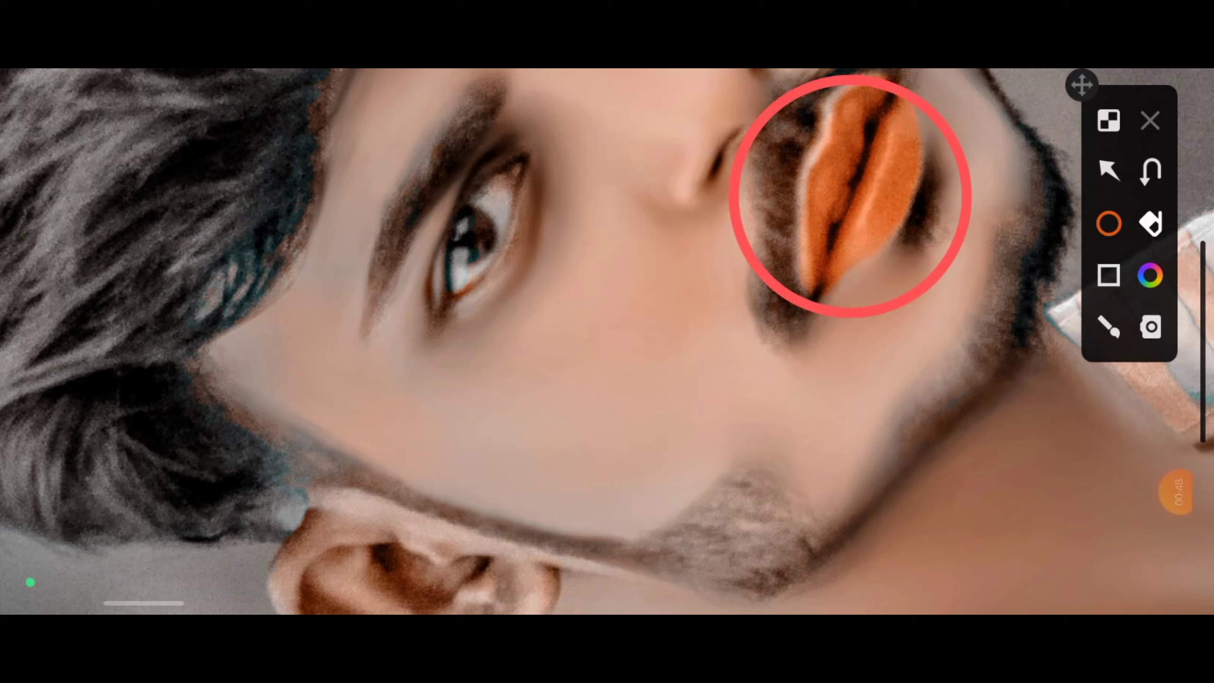
left_click_drag(545, 436, 647, 325)
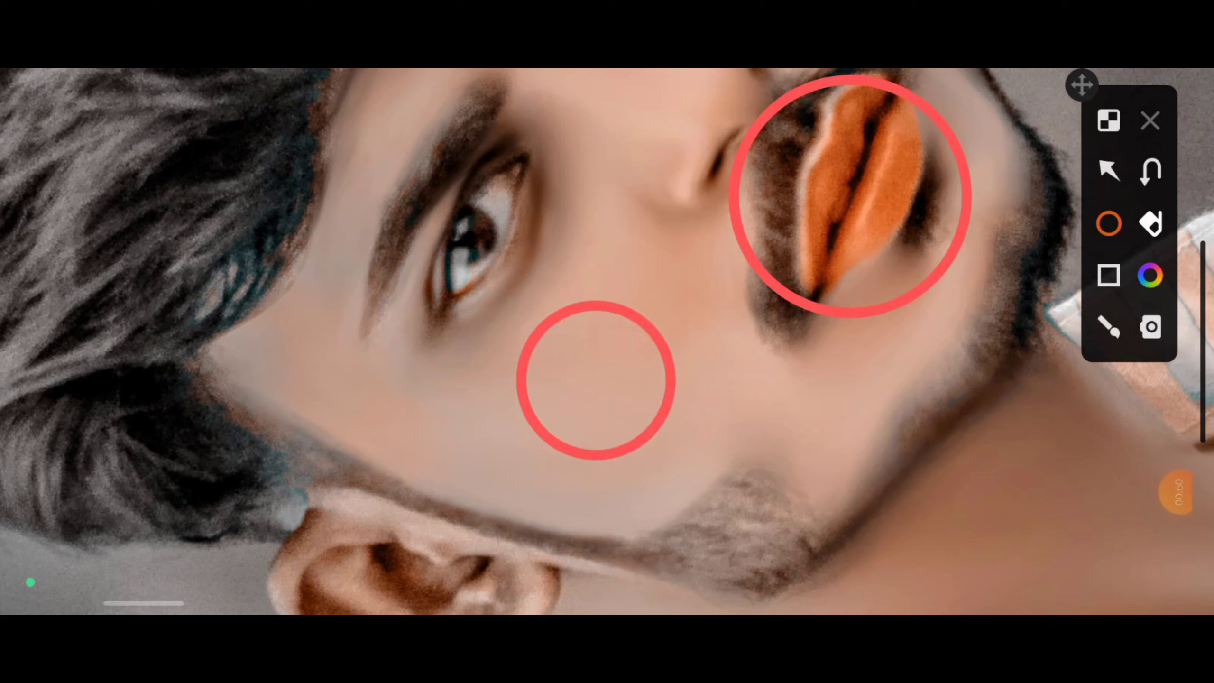
left_click(1109, 170)
left_click_drag(867, 392, 624, 359)
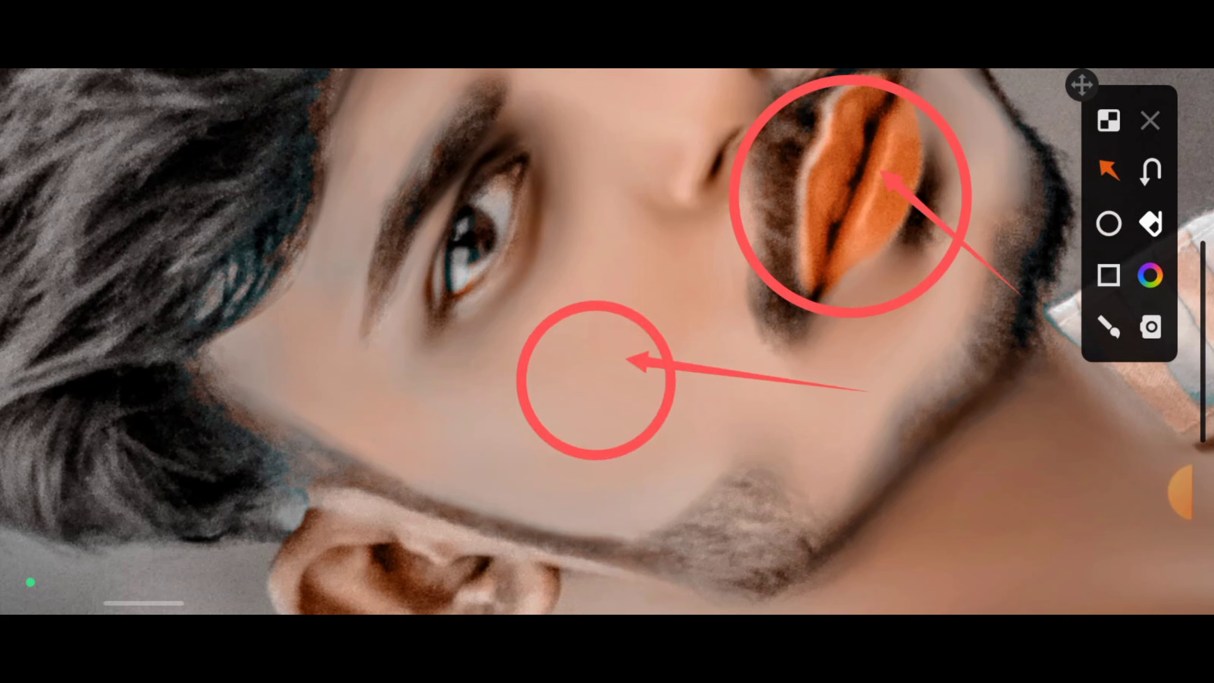
Scroll to the original portrait photo and bring up its sharing options
scroll(834, 318, "down", 5)
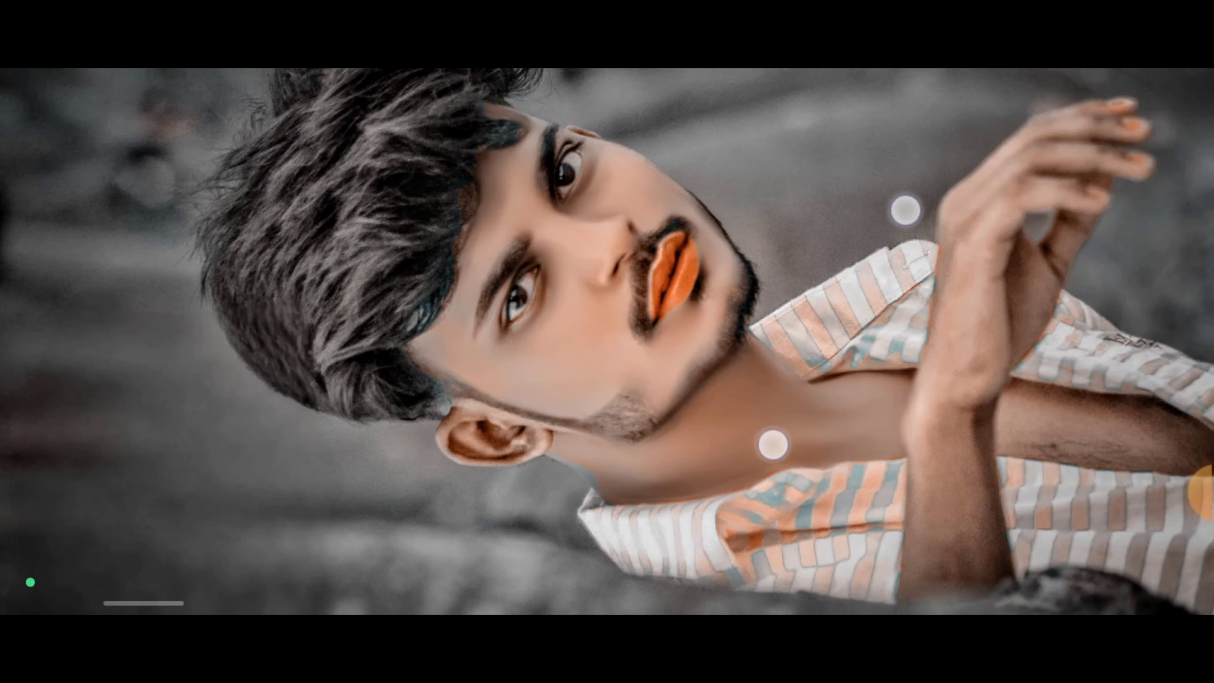
scroll(833, 318, "down", 5)
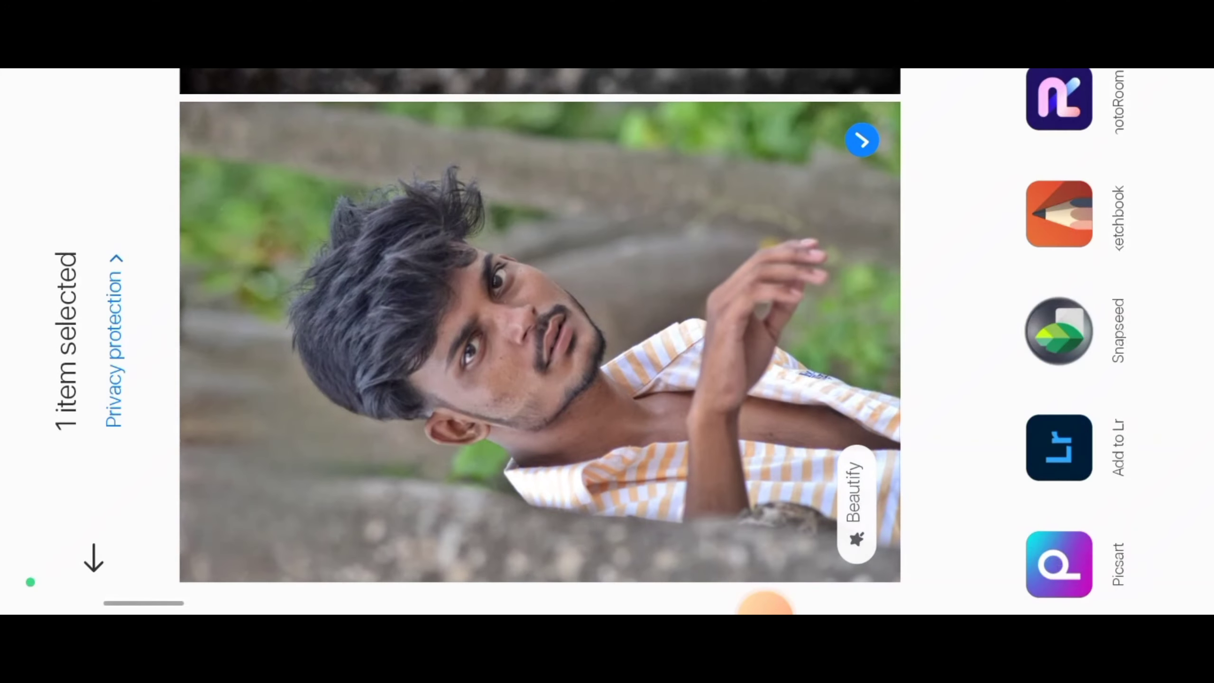
left_click_drag(1115, 320, 1116, 559)
Import the portrait into SketchBook, fit it on the canvas, and open the Brush Library
left_click(1059, 454)
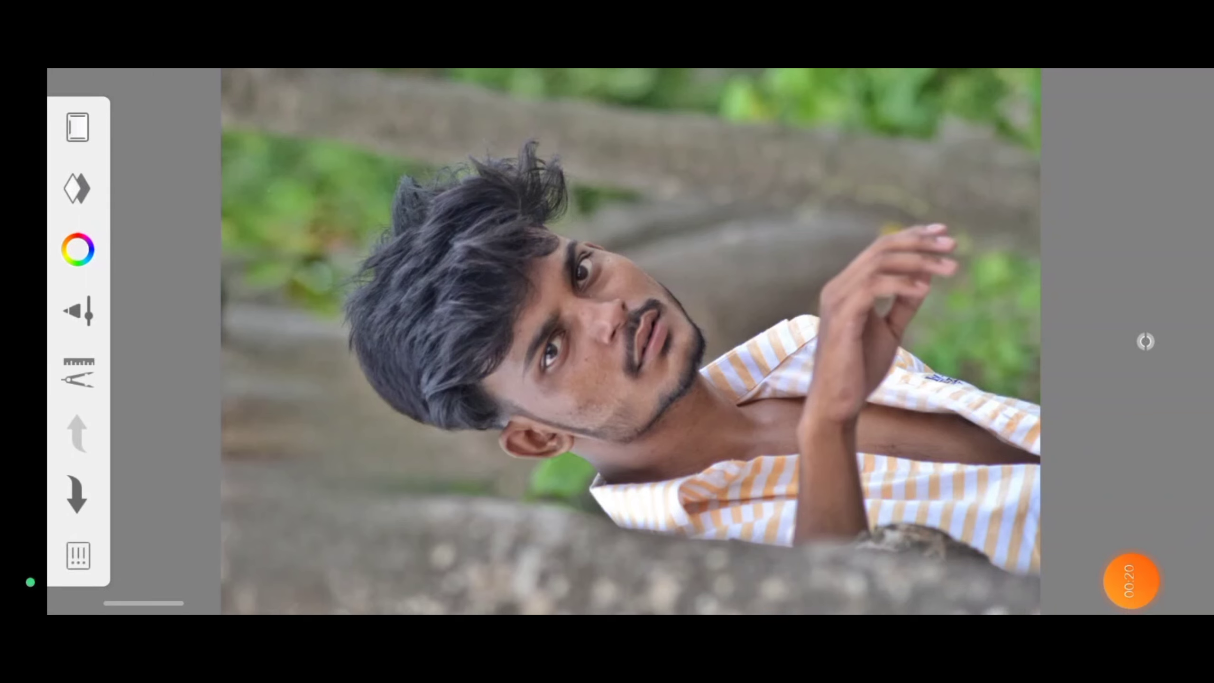
scroll(665, 287, "up", 5)
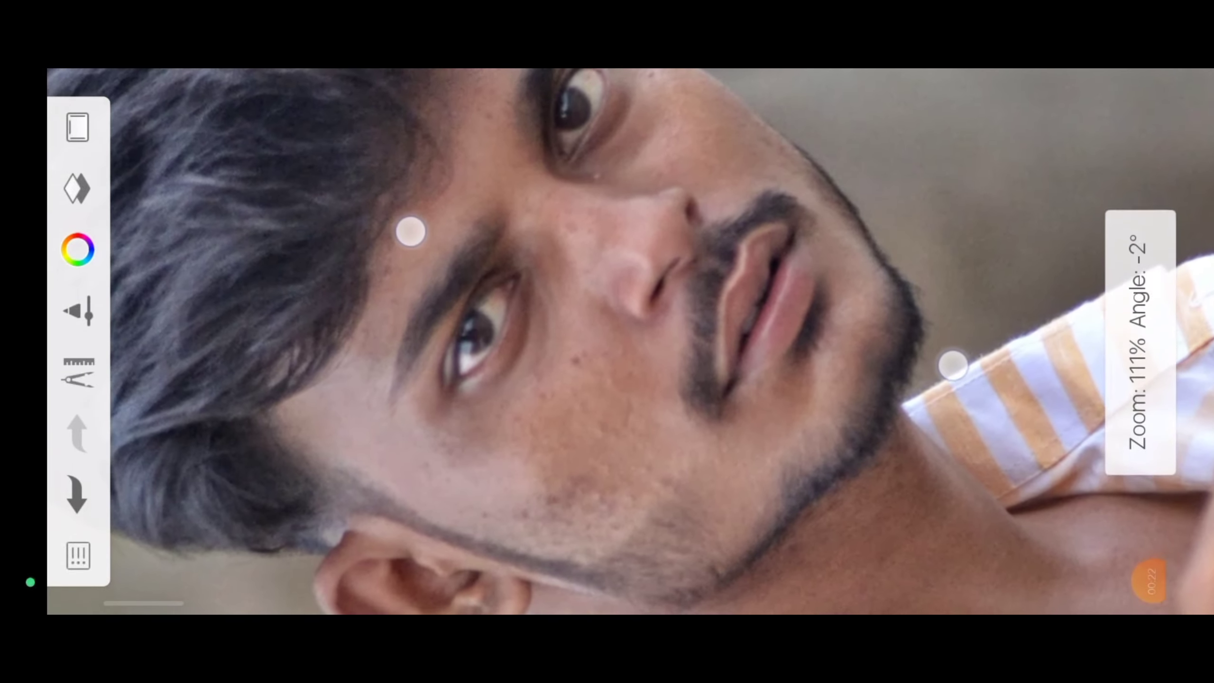
scroll(665, 288, "down", 3)
scroll(646, 287, "down", 2)
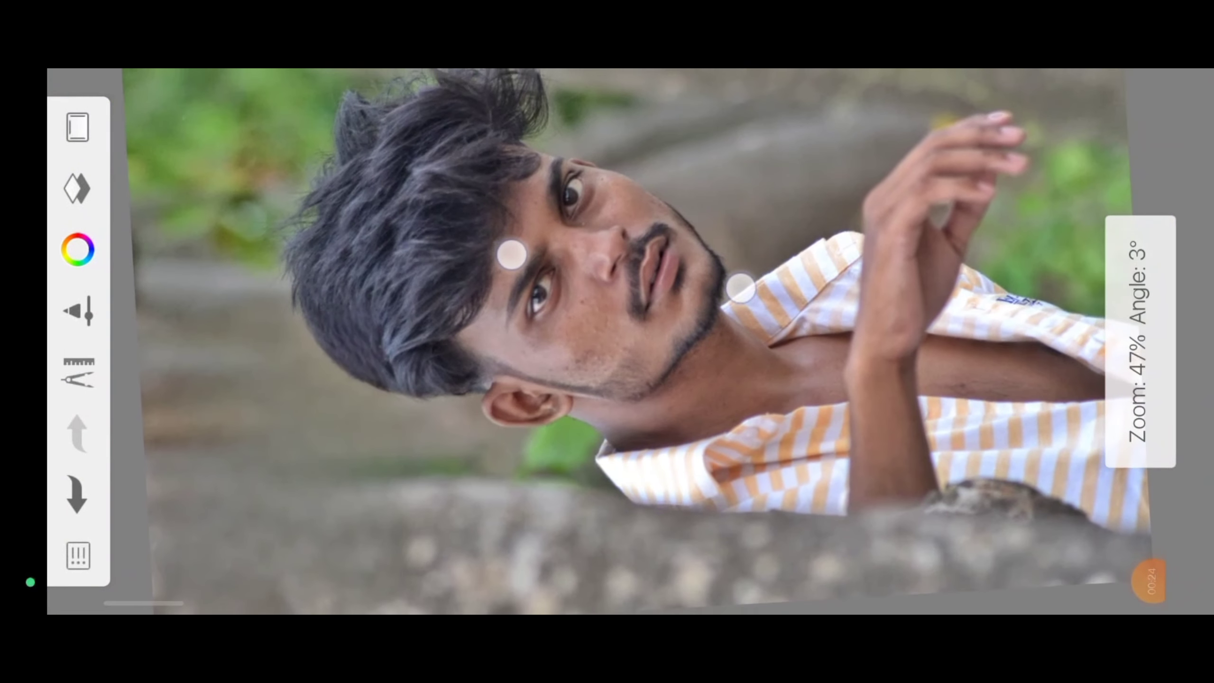
scroll(631, 289, "down", 2)
scroll(616, 306, "down", 1)
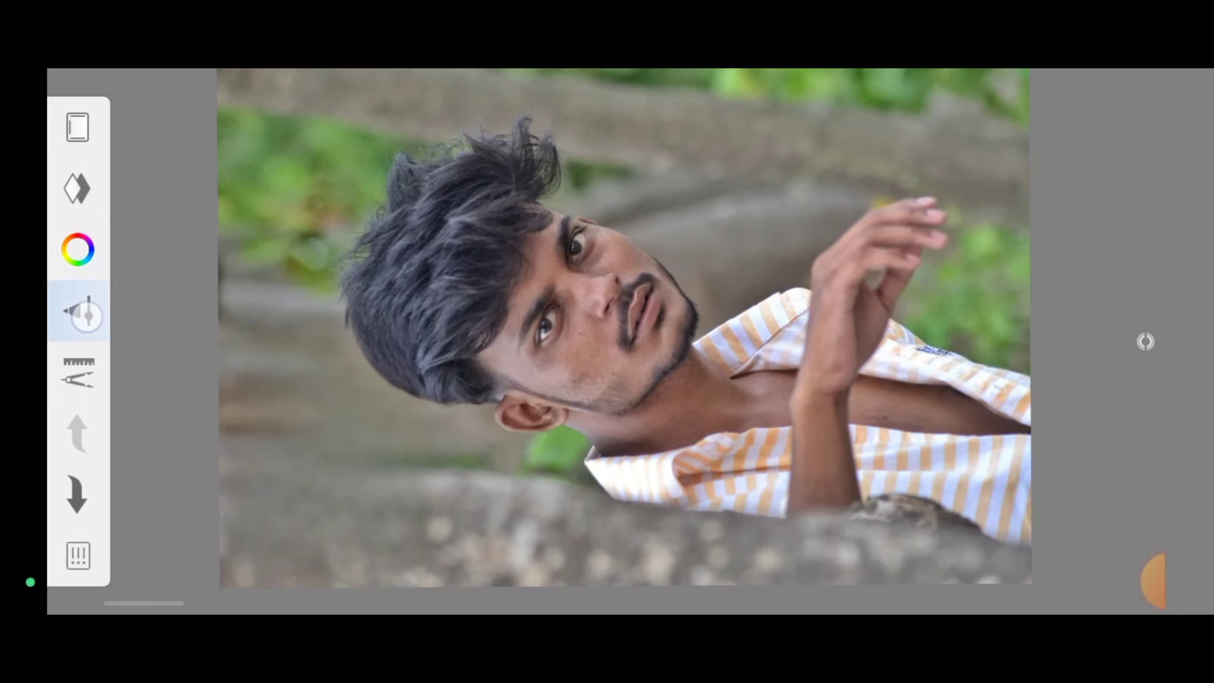
left_click(79, 311)
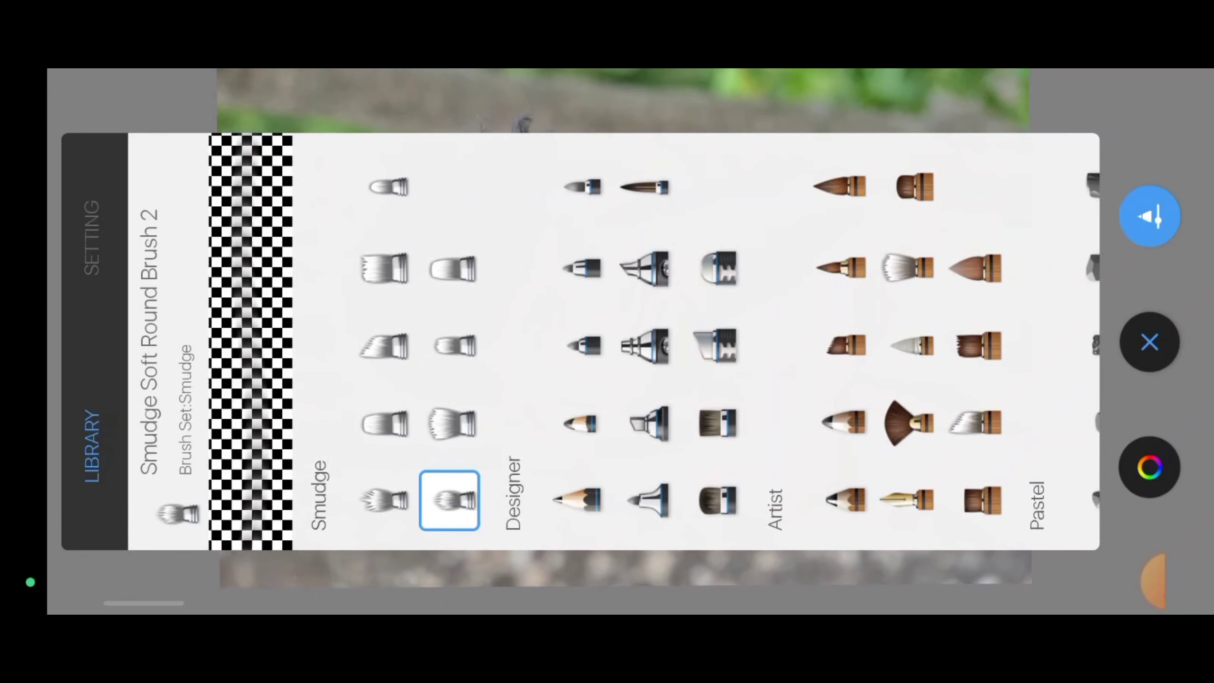
Add a new layer above the photo and pick white on the Color Wheel
left_click(1149, 341)
left_click(79, 177)
left_click(186, 130)
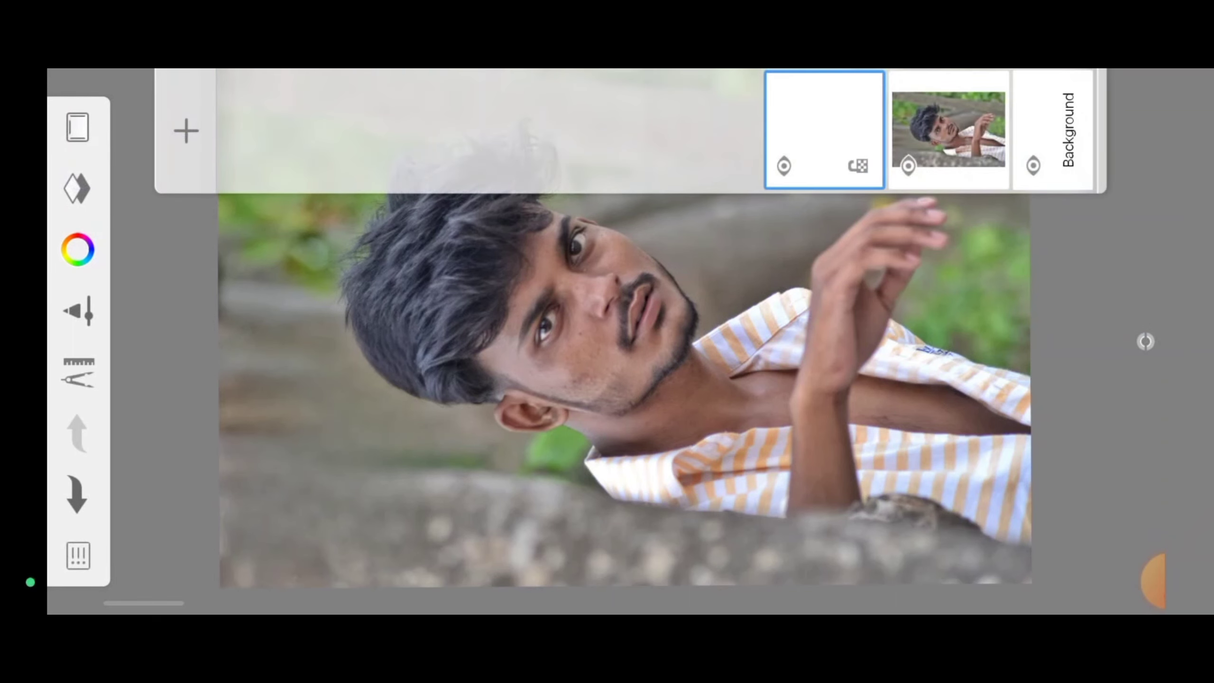
left_click(77, 249)
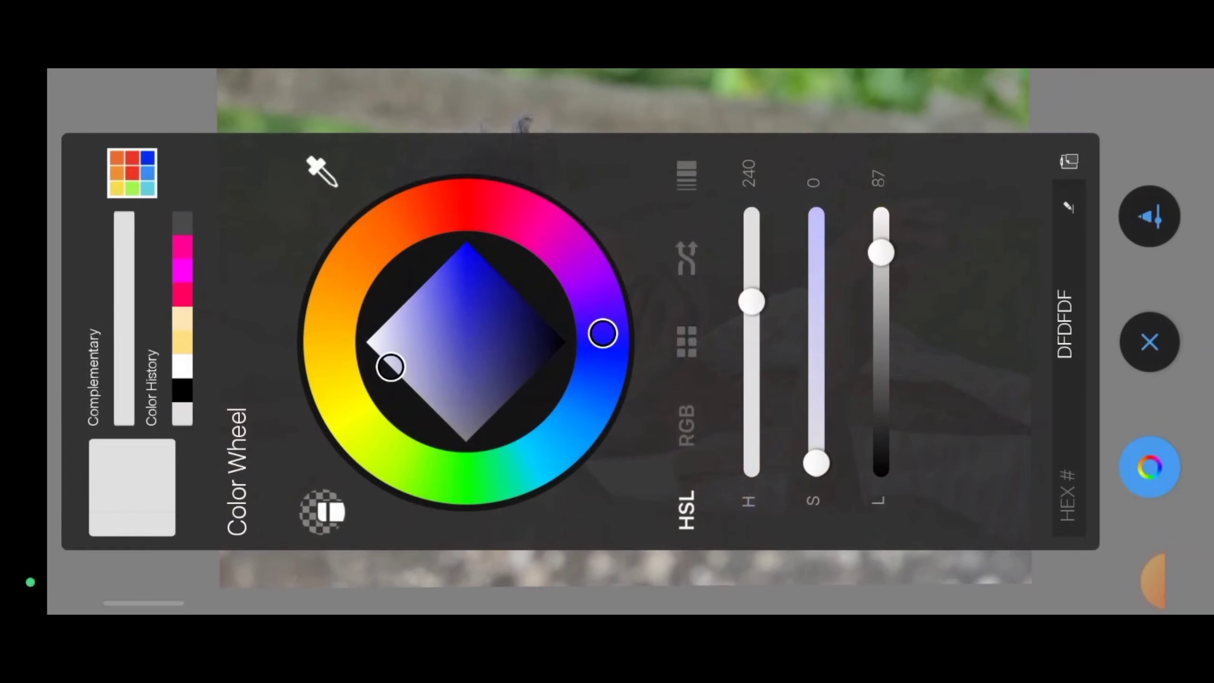
left_click_drag(390, 366, 368, 342)
Choose PaintBrush 4 from the Traditional brush set
left_click(1148, 341)
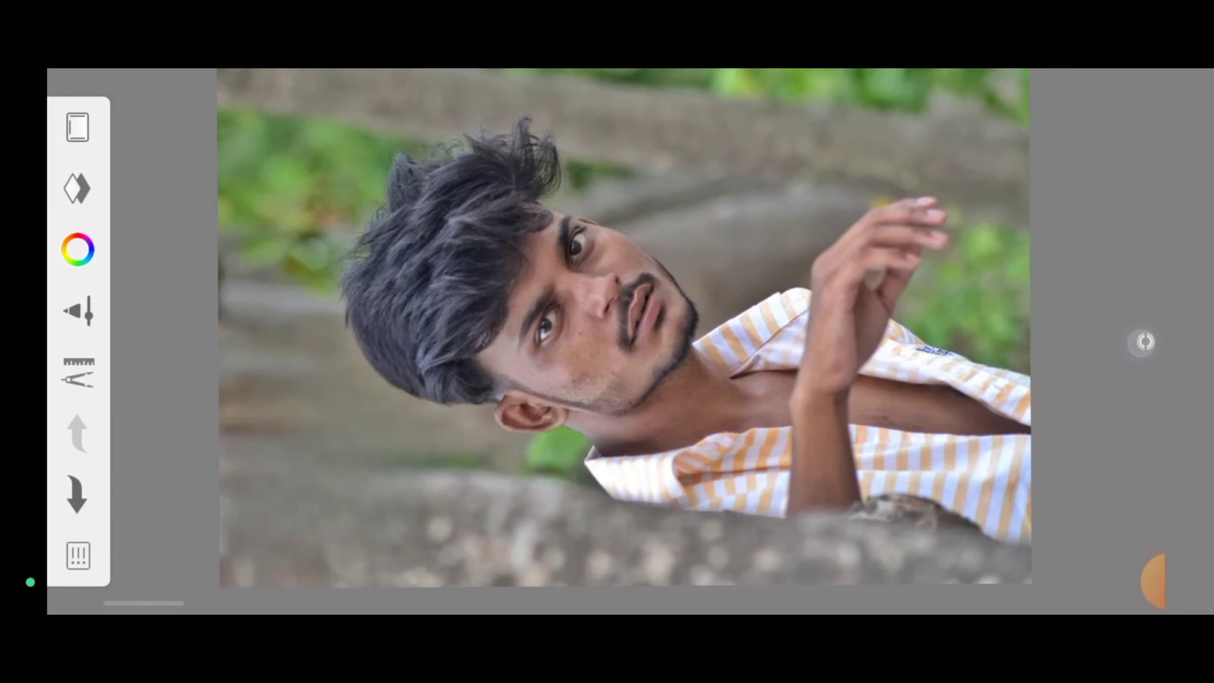
scroll(655, 356, "up", 3)
scroll(708, 368, "up", 3)
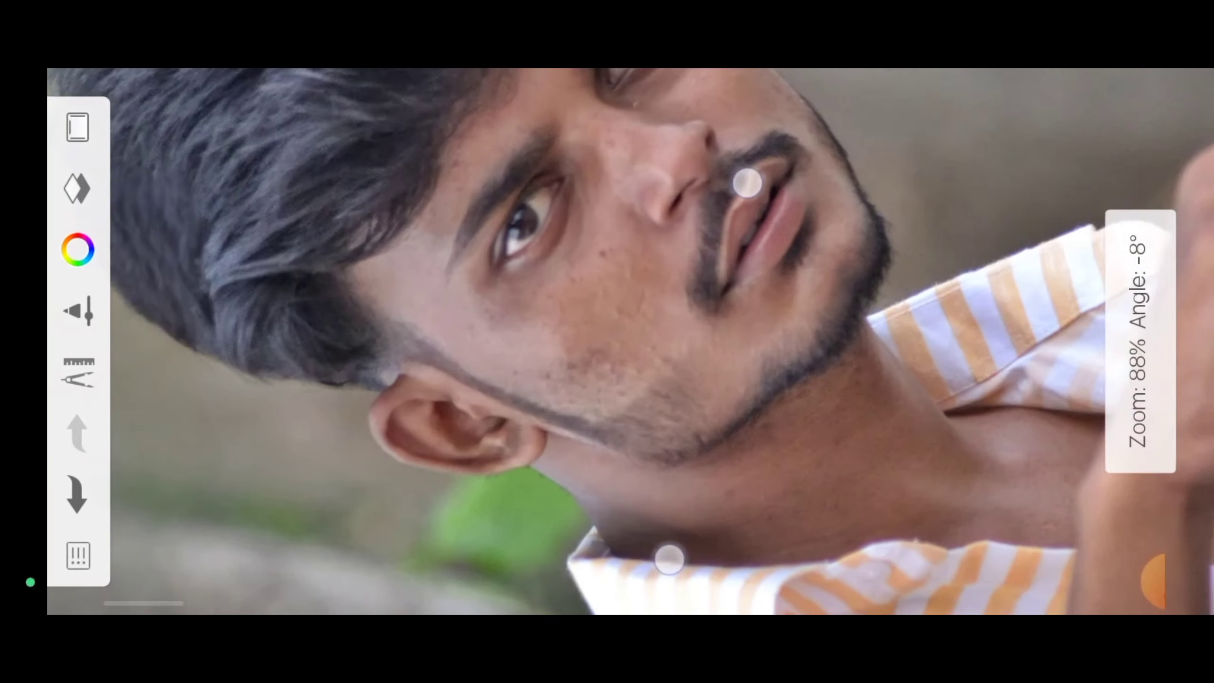
scroll(708, 378, "up", 3)
scroll(686, 372, "down", 1)
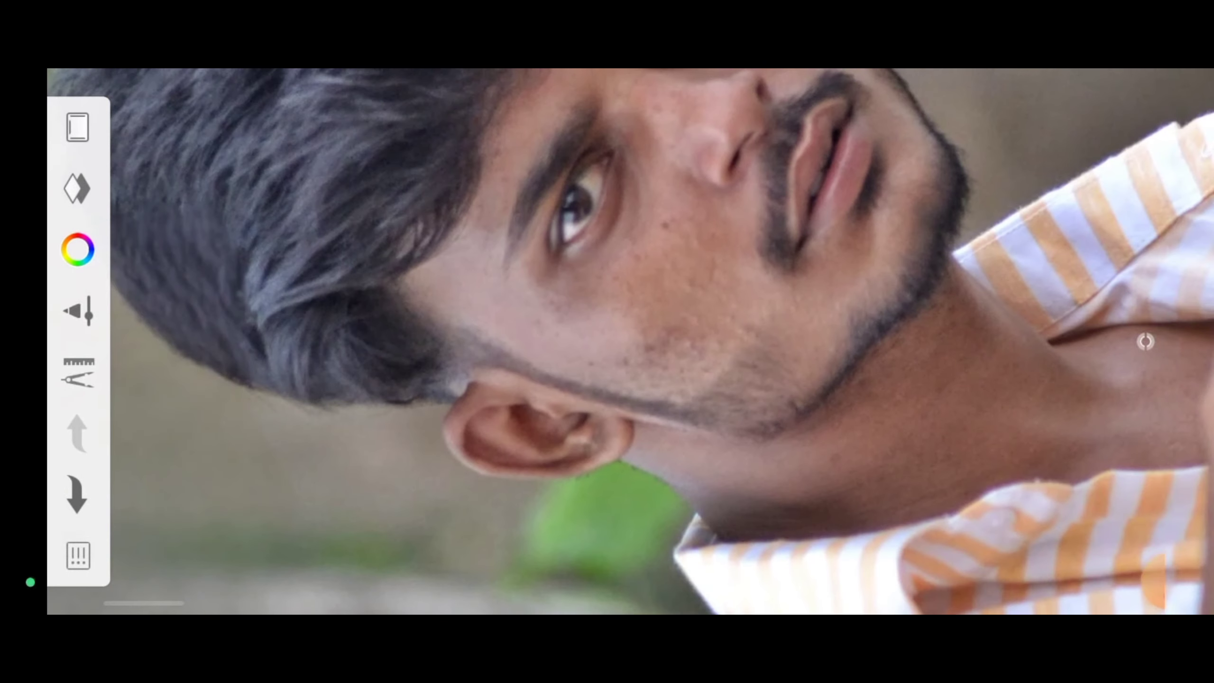
left_click(77, 311)
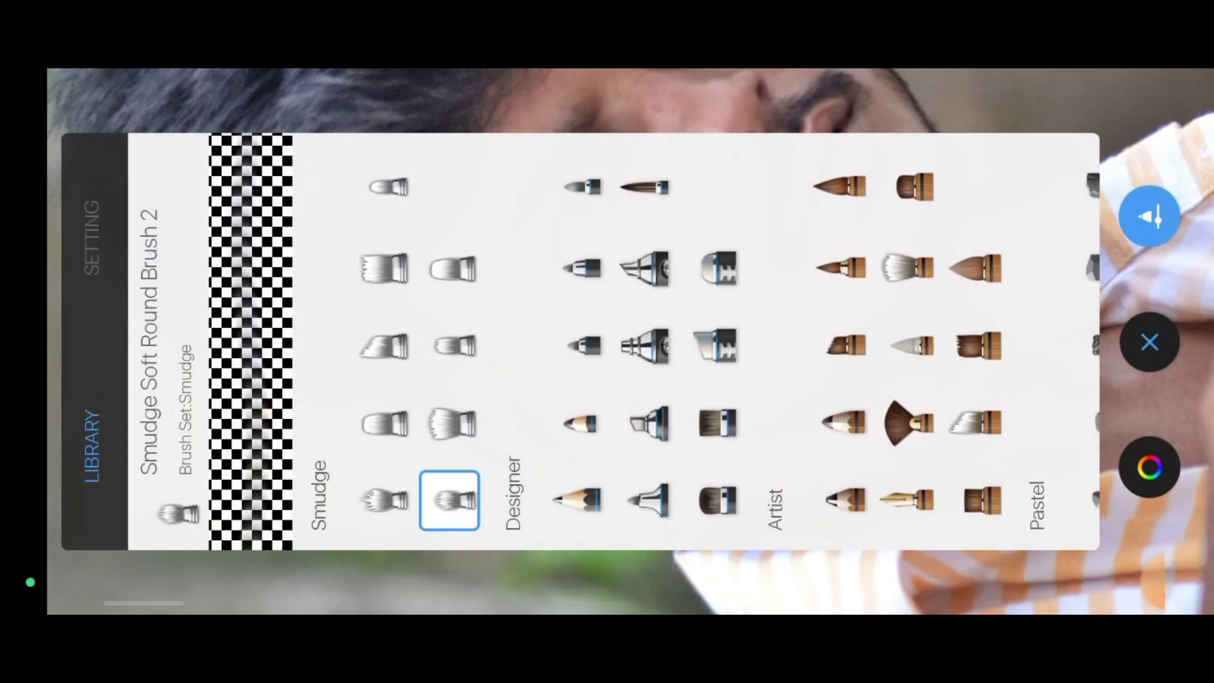
scroll(724, 282, "left", 15)
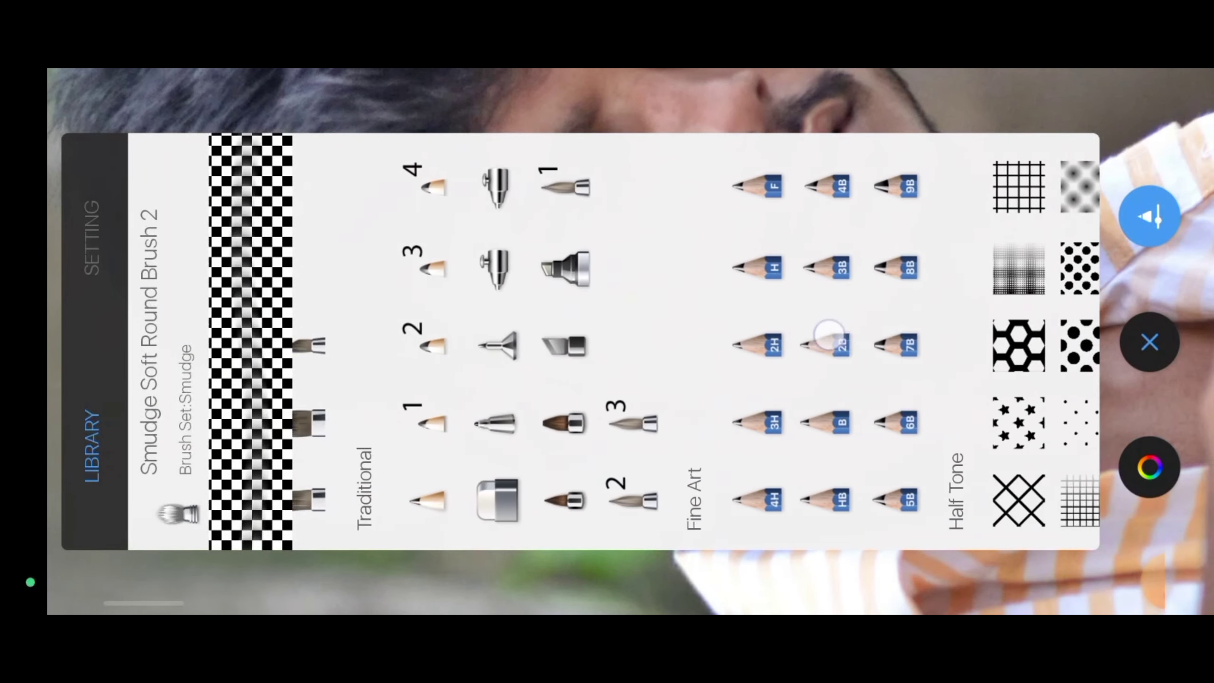
left_click_drag(833, 335, 907, 335)
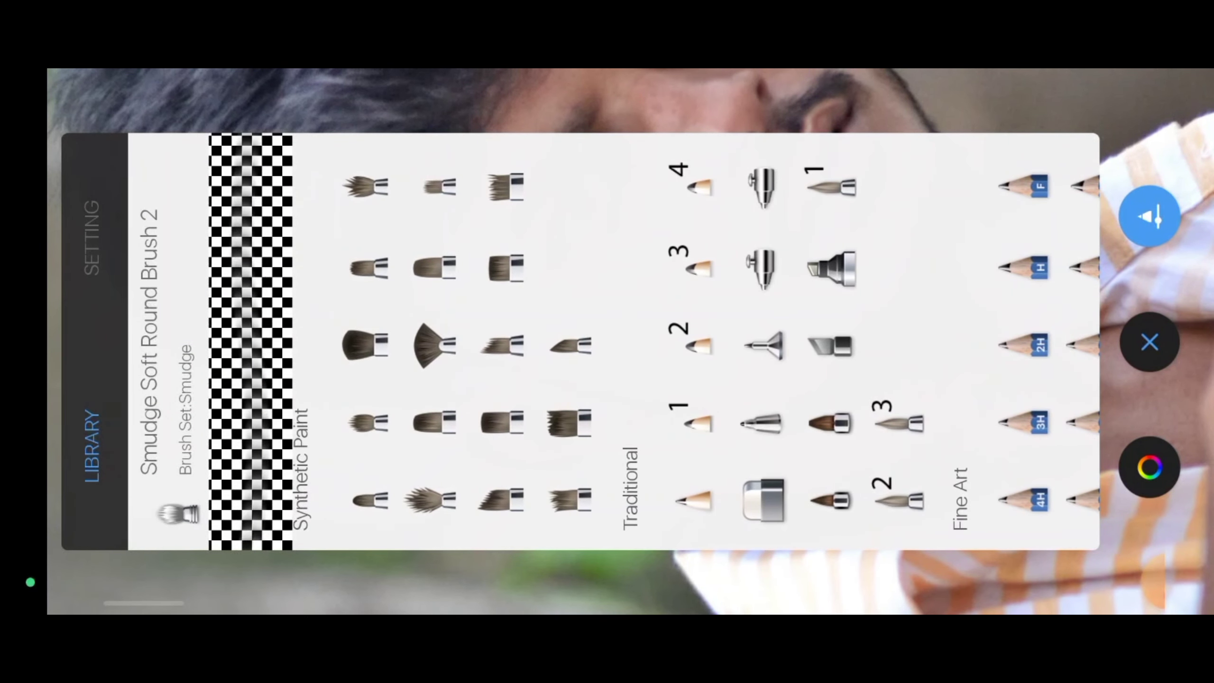
left_click(841, 501)
left_click(830, 422)
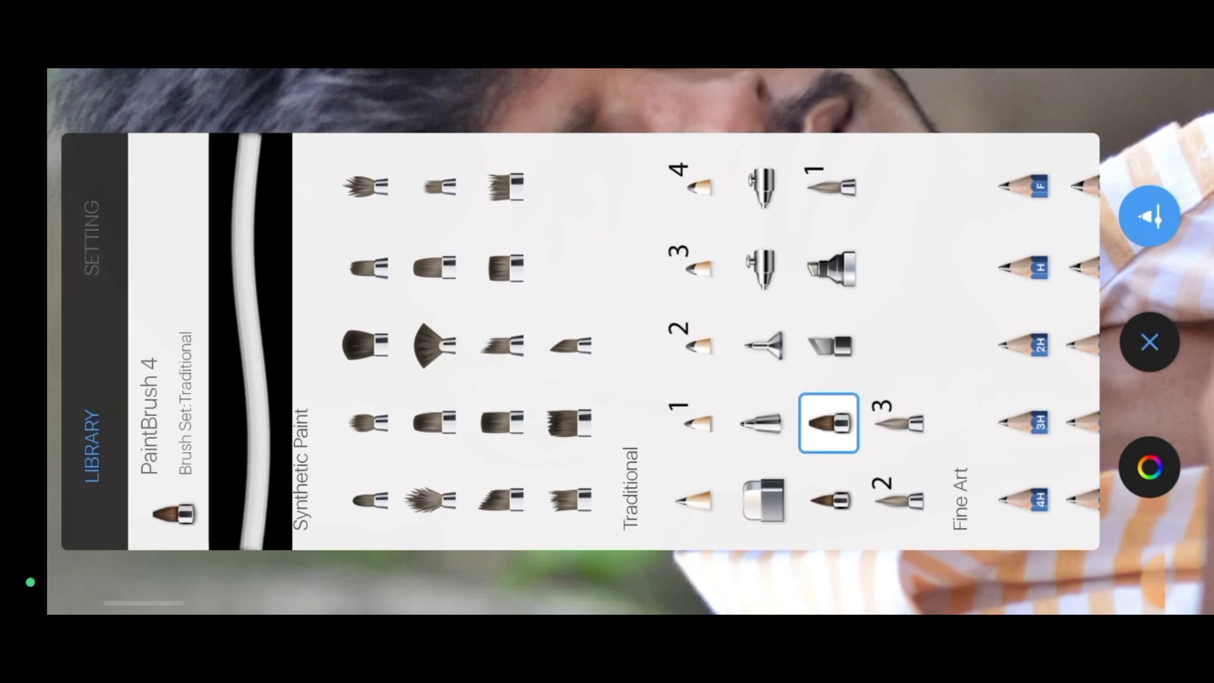
left_click(1148, 341)
Paint white over the cheek, lower face, jaw and neck
left_click_drag(610, 312, 805, 371)
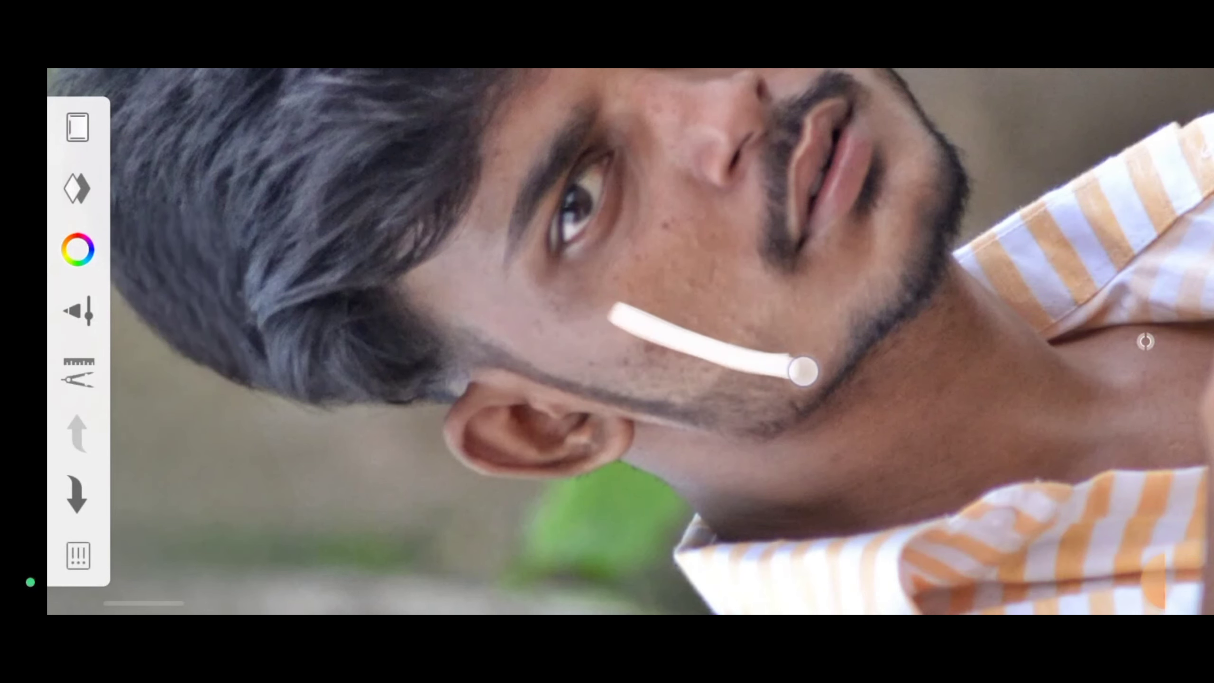
left_click_drag(509, 284, 786, 374)
left_click_drag(502, 318, 750, 366)
left_click_drag(507, 277, 789, 358)
left_click_drag(521, 306, 767, 404)
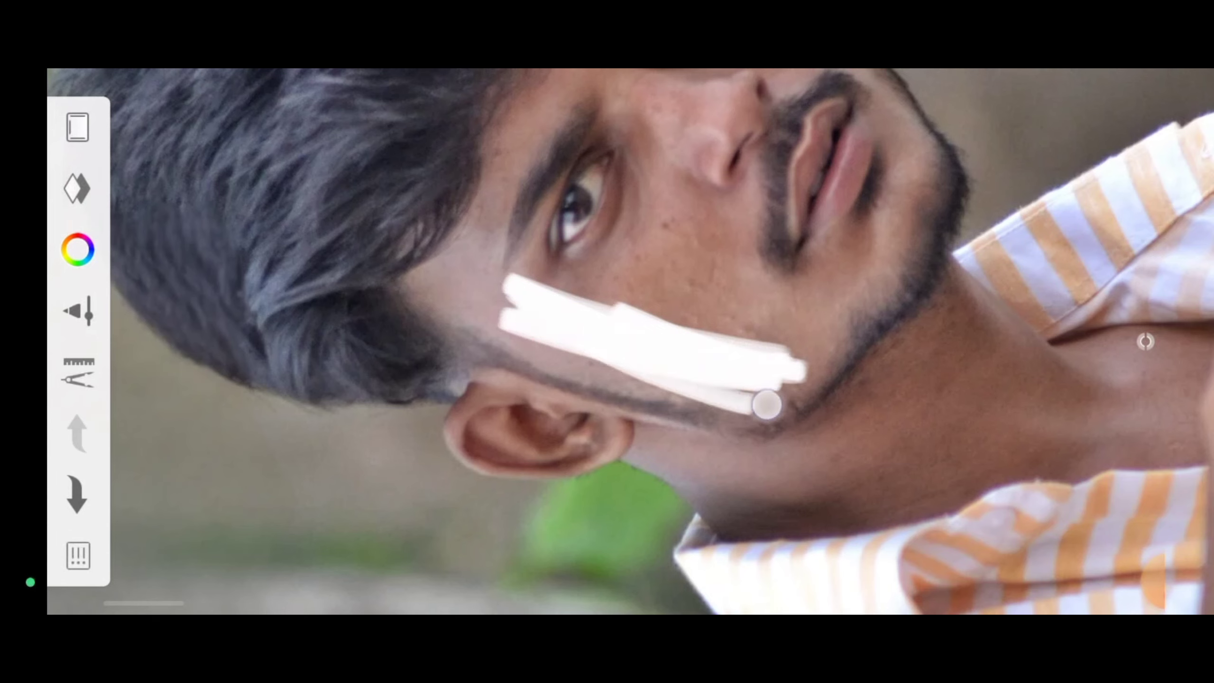
mouse_move(466, 325)
left_mouse_down()
mouse_move(742, 404)
mouse_move(667, 367)
mouse_move(448, 348)
mouse_move(740, 488)
mouse_move(866, 507)
left_mouse_up()
left_click_drag(736, 478, 961, 468)
left_click_drag(685, 409, 975, 421)
mouse_move(812, 144)
left_mouse_down()
mouse_move(734, 317)
mouse_move(560, 314)
left_mouse_up()
Zoom in and fill the remaining skin with white up to the hairline edges
scroll(607, 341, "up", 3)
scroll(729, 287, "up", 3)
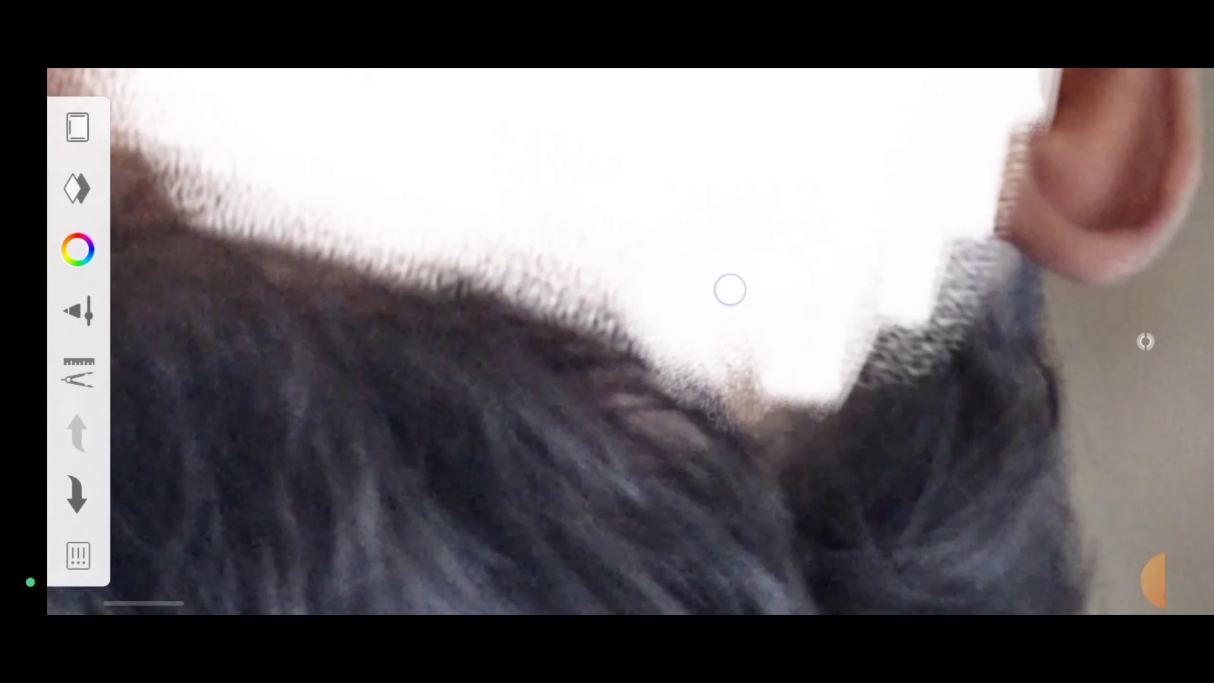
scroll(404, 233, "up", 3)
scroll(520, 223, "up", 2)
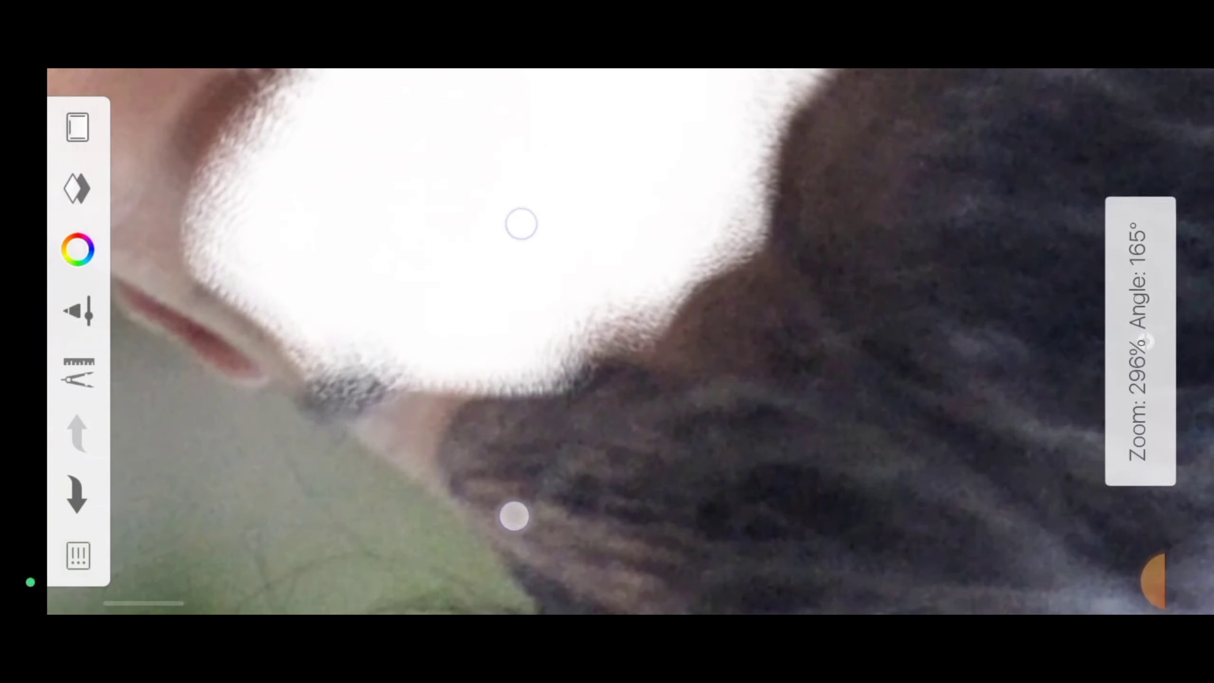
scroll(449, 252, "down", 1)
scroll(474, 241, "up", 3)
scroll(435, 293, "down", 3)
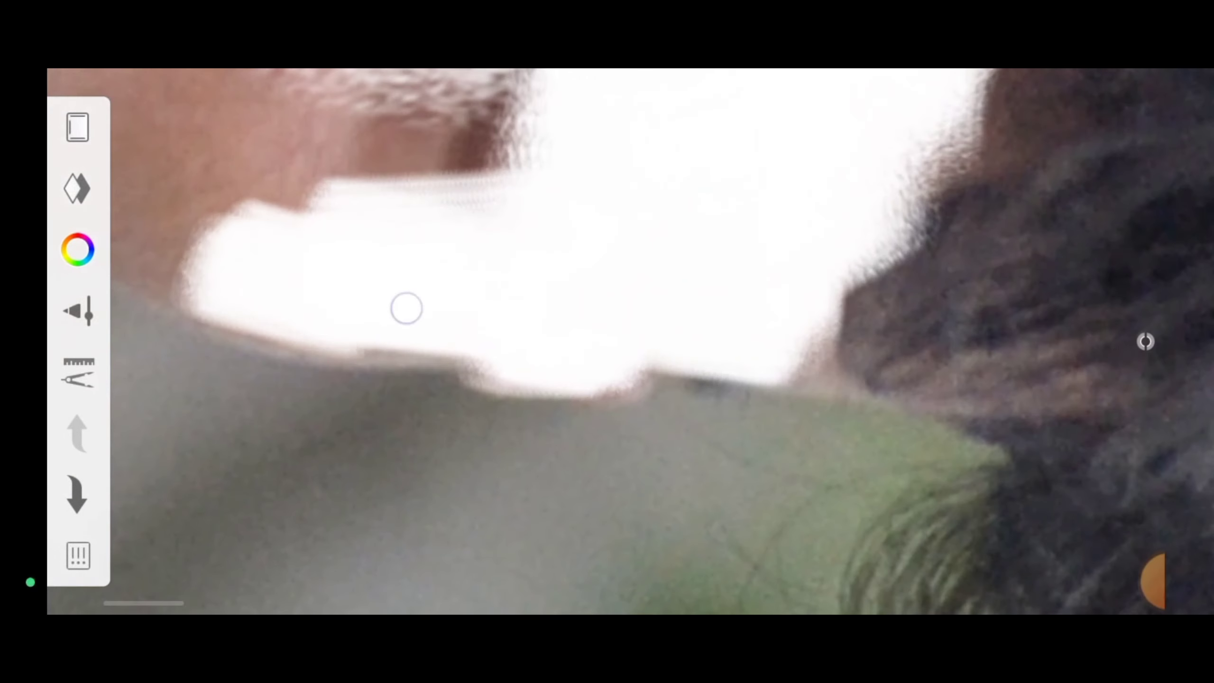
scroll(406, 307, "down", 2)
scroll(832, 266, "down", 1)
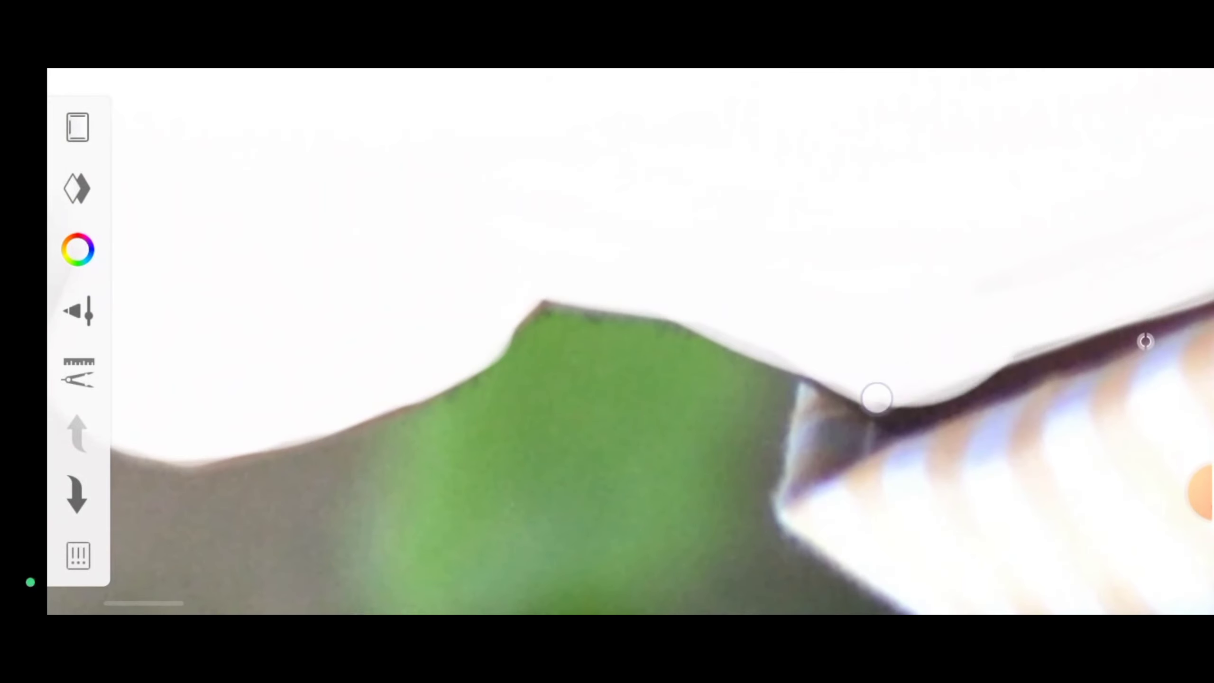
scroll(875, 399, "up", 3)
scroll(1078, 461, "up", 2)
scroll(881, 355, "up", 1)
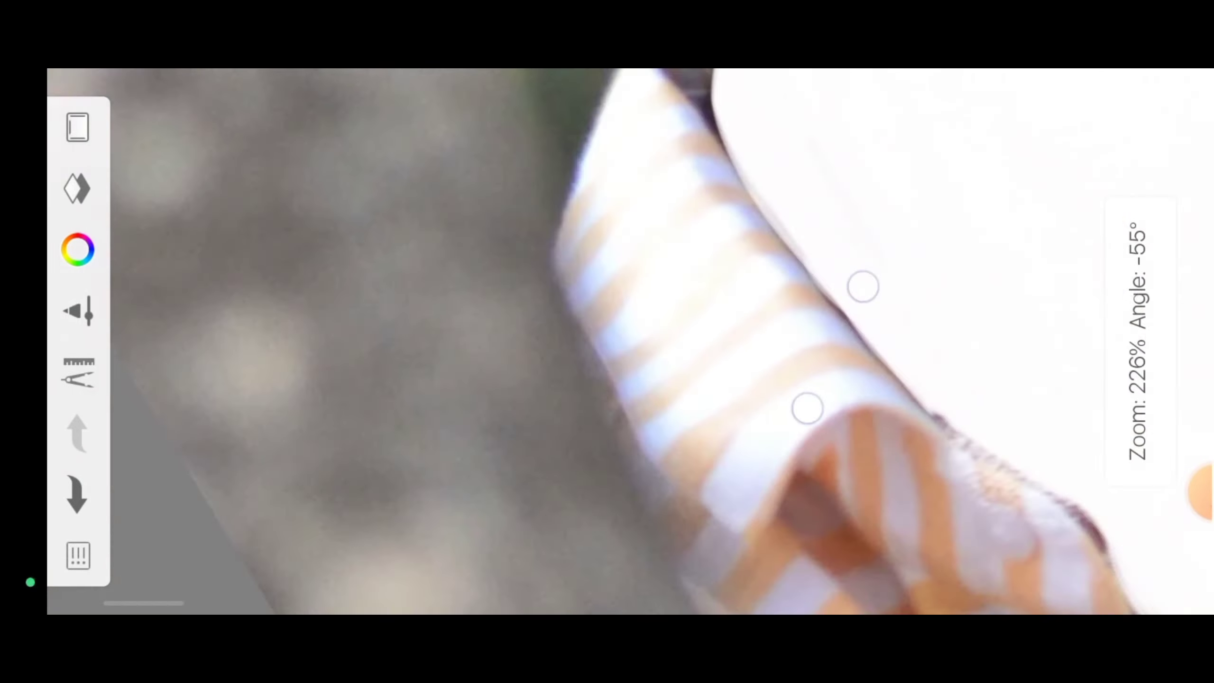
scroll(834, 346, "down", 5)
scroll(812, 387, "up", 5)
mouse_move(601, 434)
left_mouse_down()
mouse_move(691, 388)
mouse_move(691, 429)
mouse_move(615, 392)
left_mouse_up()
scroll(691, 388, "up", 3)
scroll(615, 391, "down", 2)
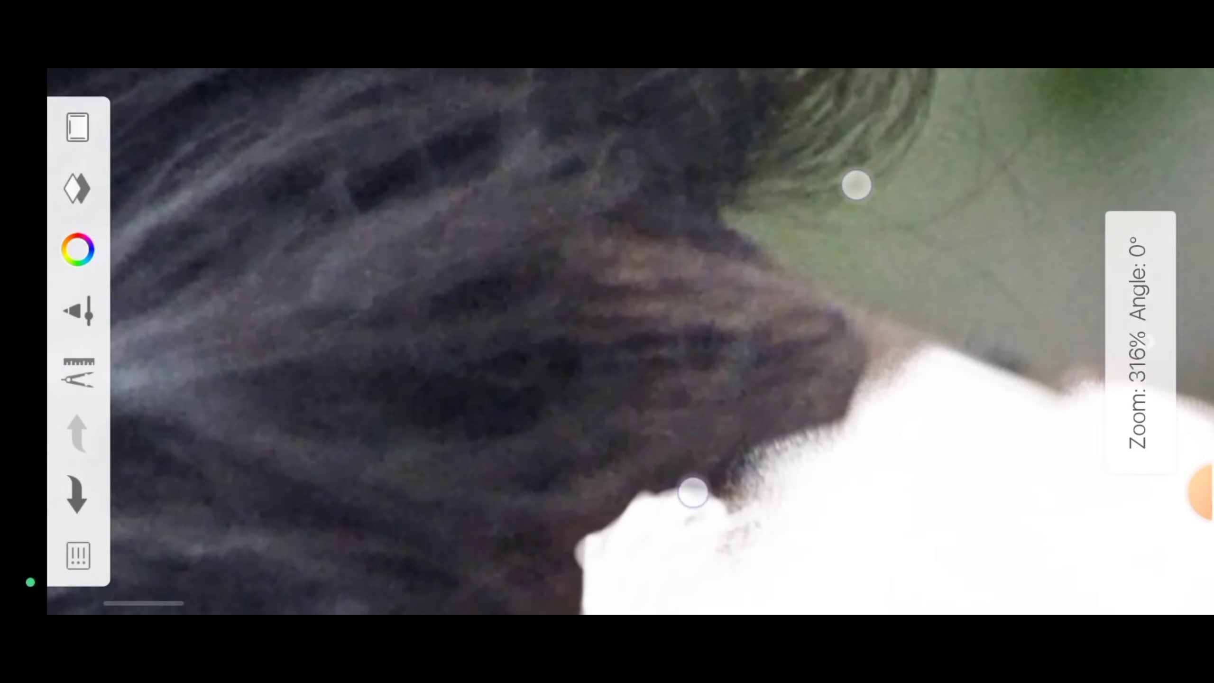
mouse_move(623, 263)
left_mouse_down()
mouse_move(813, 292)
mouse_move(718, 321)
mouse_move(922, 362)
left_mouse_up()
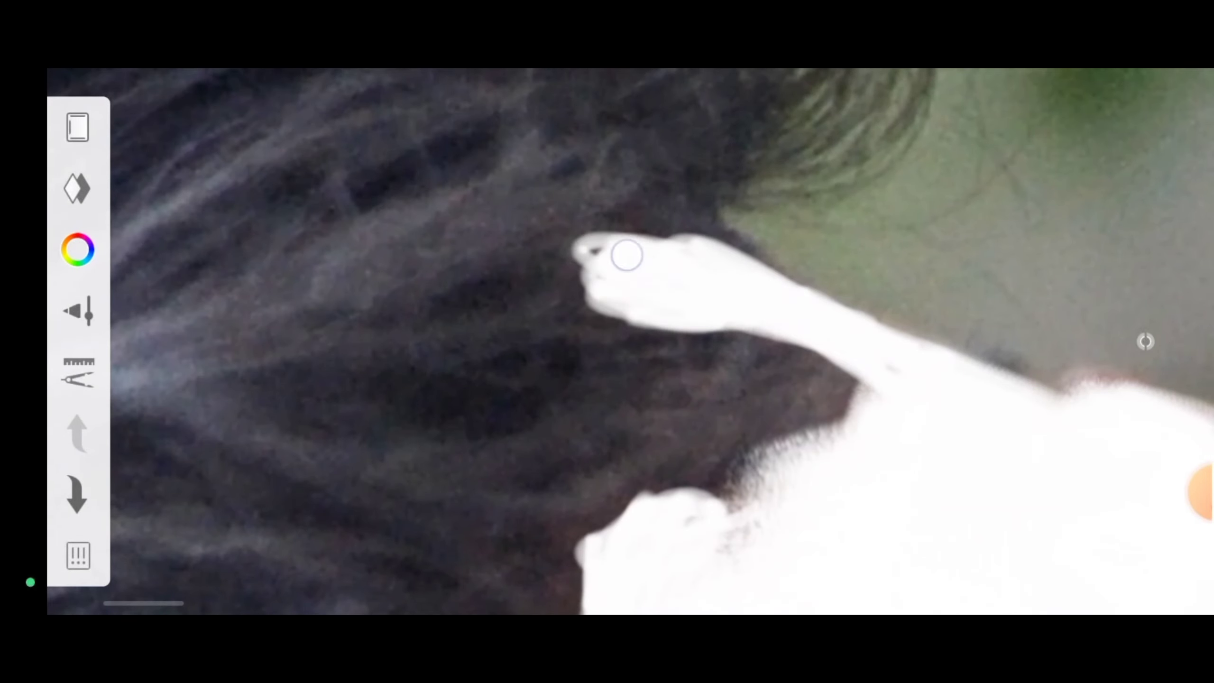
scroll(626, 255, "down", 5)
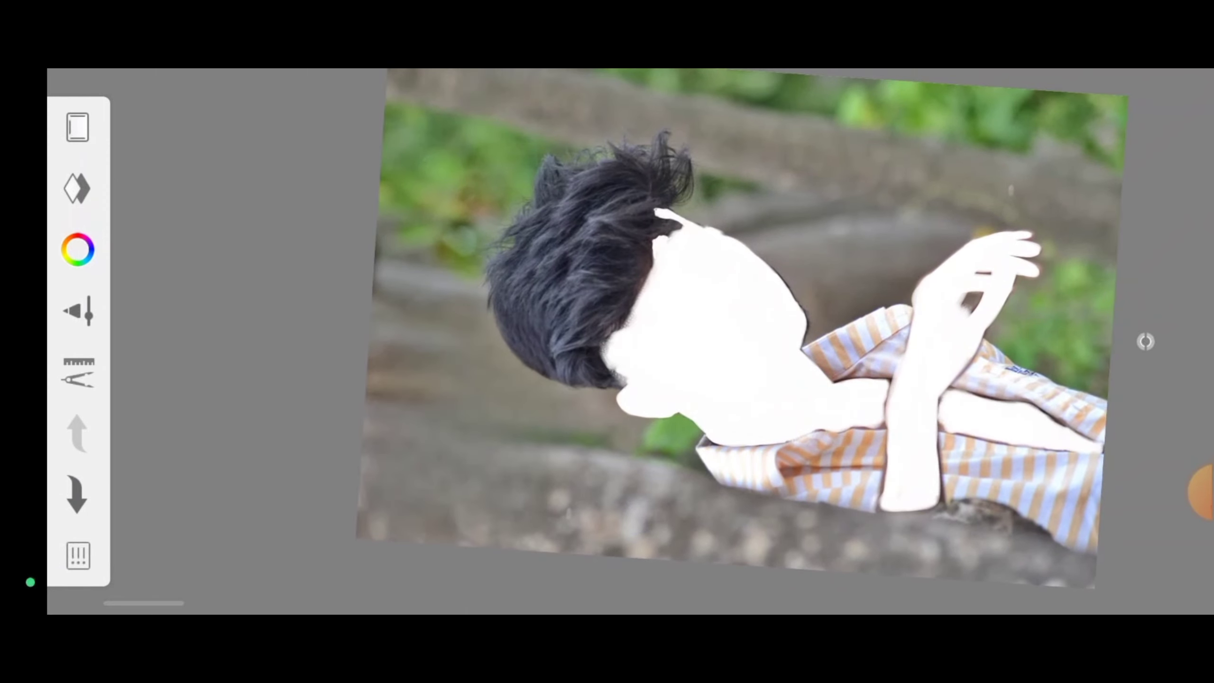
Change the white paint layer's blend mode to Soft Light
left_click(78, 187)
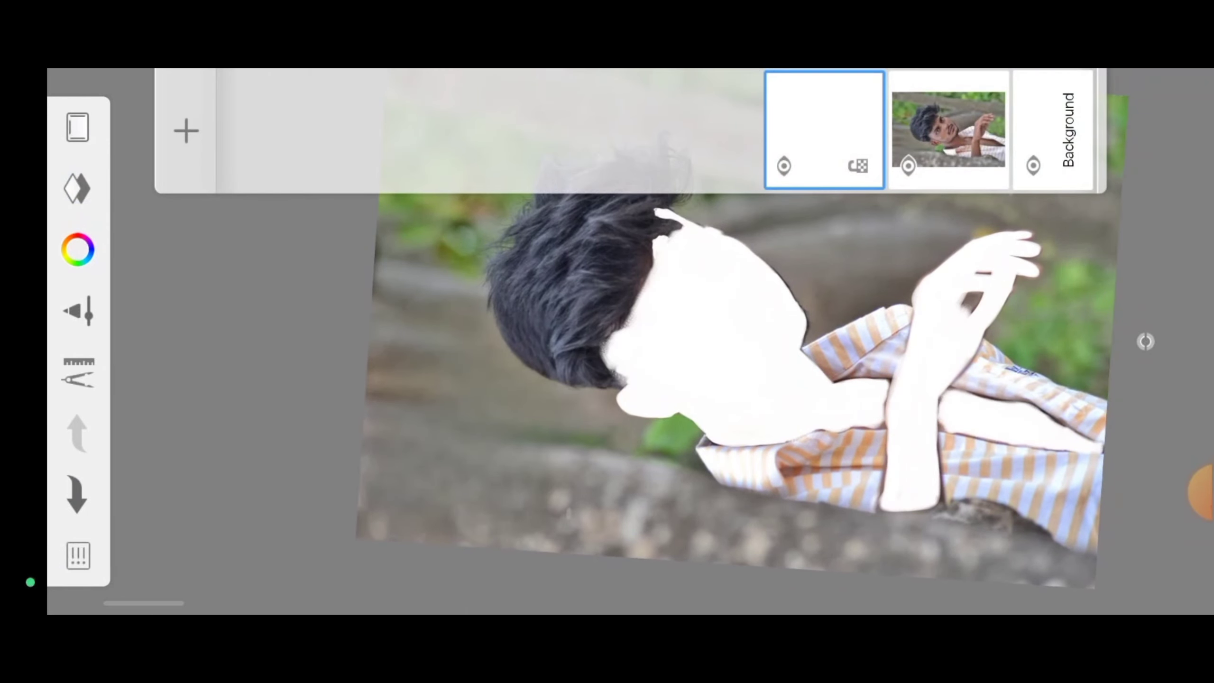
left_click(829, 140)
left_click(615, 186)
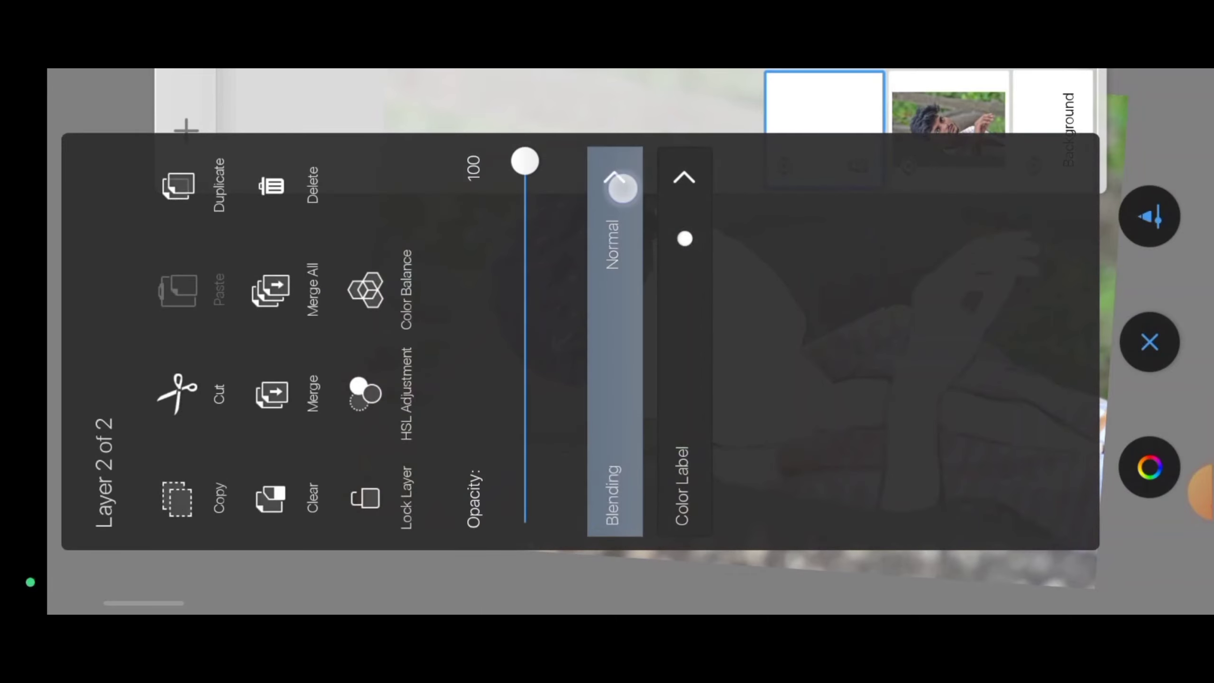
left_click_drag(927, 289, 670, 238)
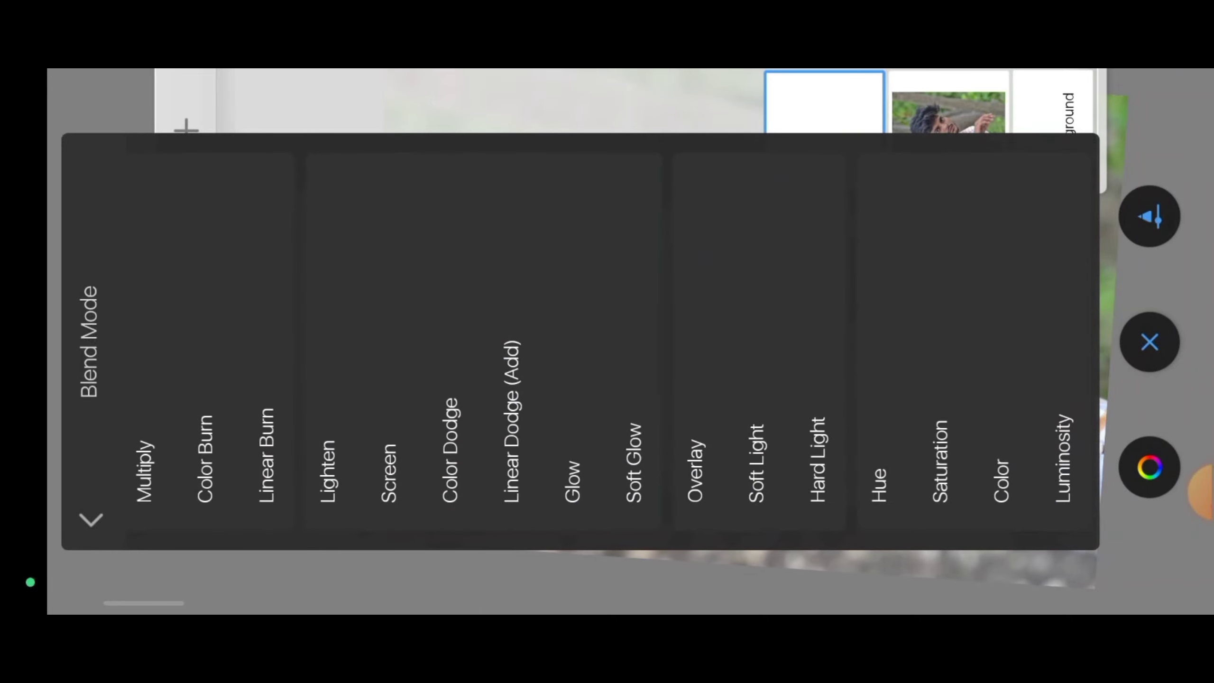
left_click(1177, 492)
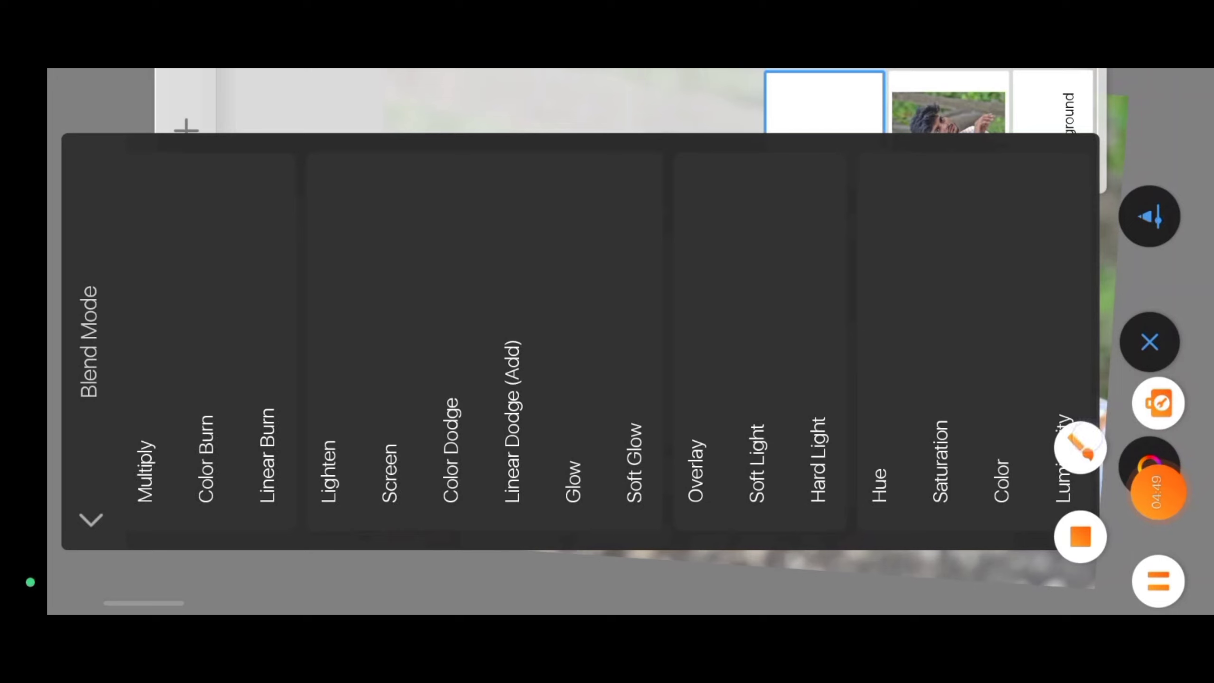
left_click(1080, 447)
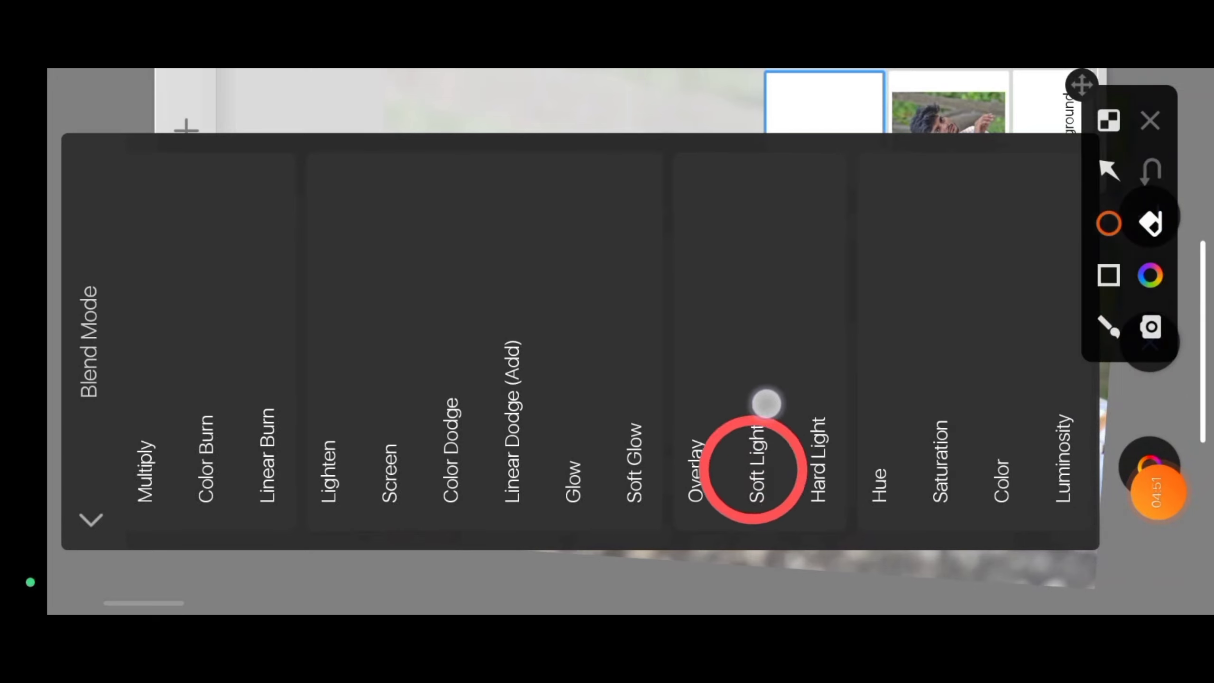
left_click_drag(741, 517, 812, 383)
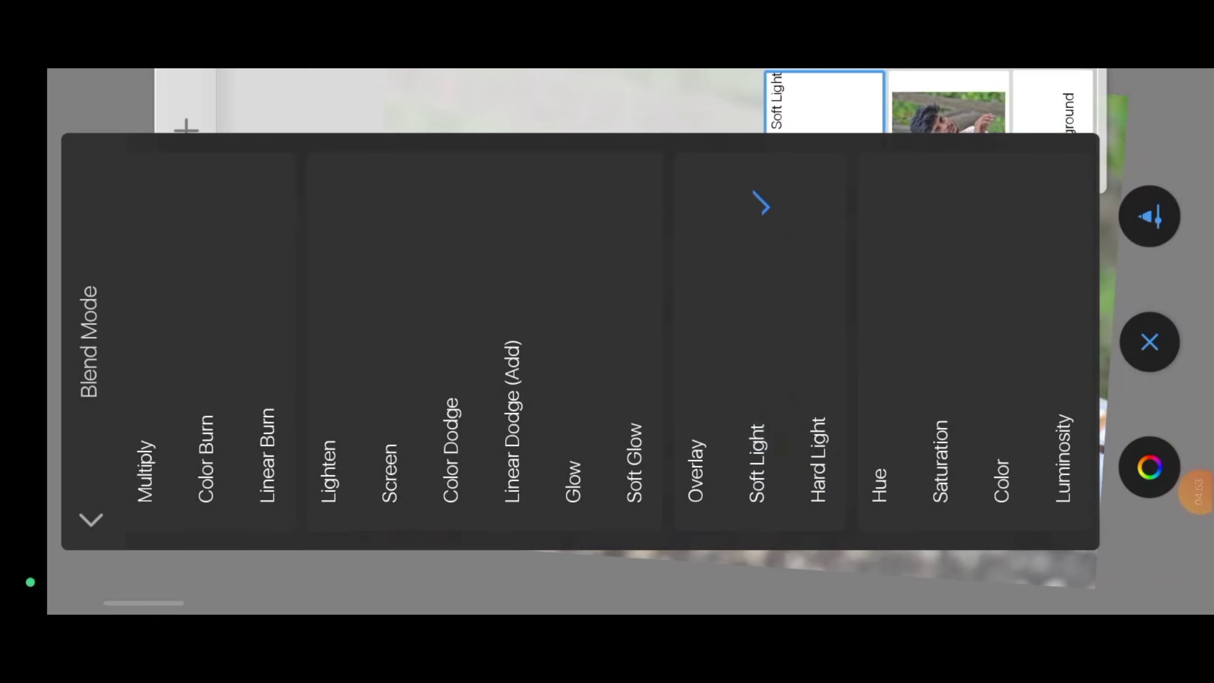
left_click(1149, 342)
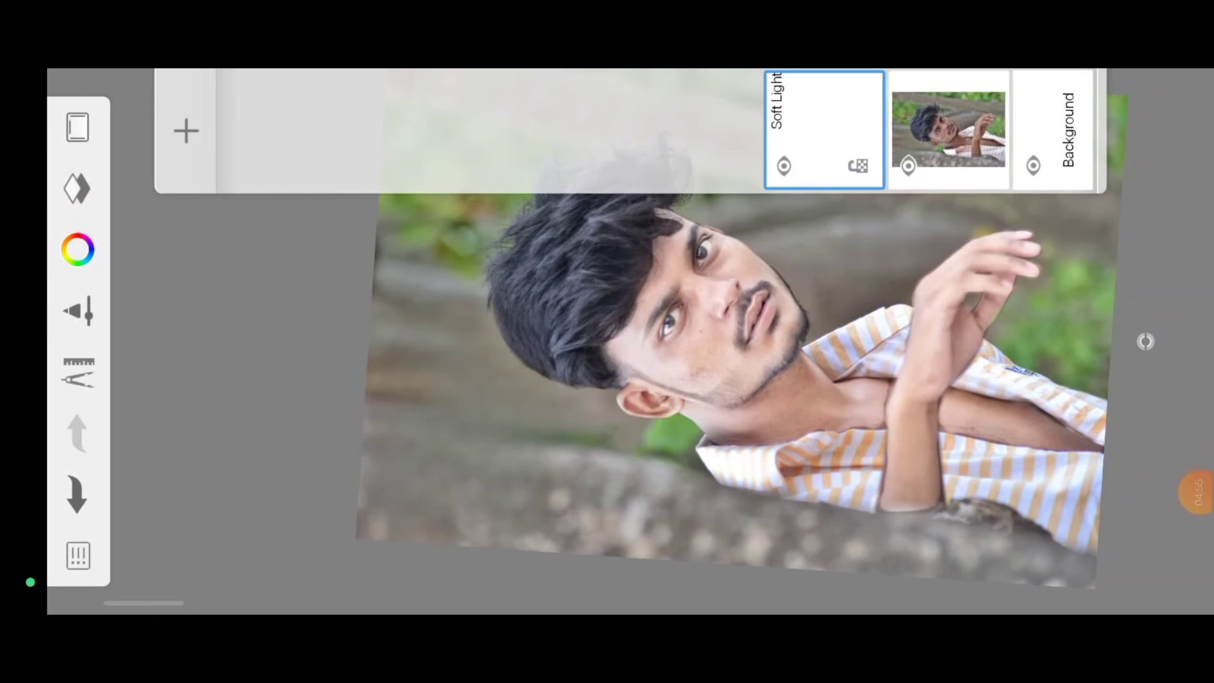
Zoom out to the full portrait, then zoom in on the face around the lips
left_click_drag(716, 335, 597, 310)
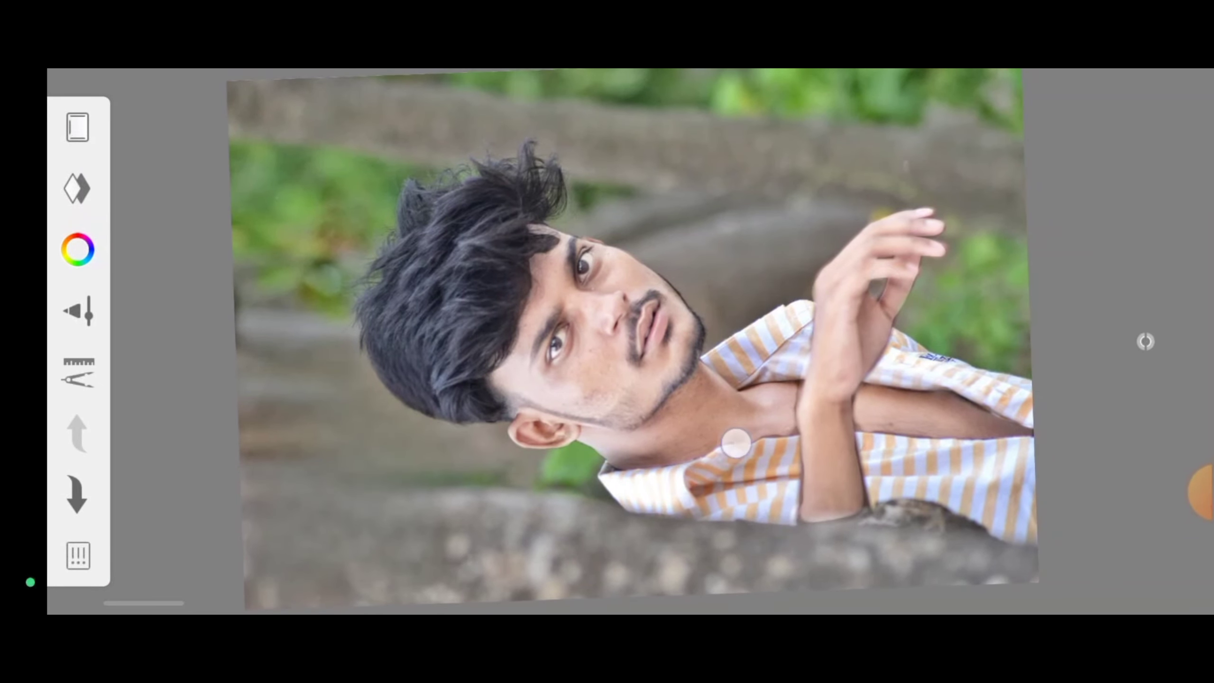
left_click_drag(736, 444, 746, 270)
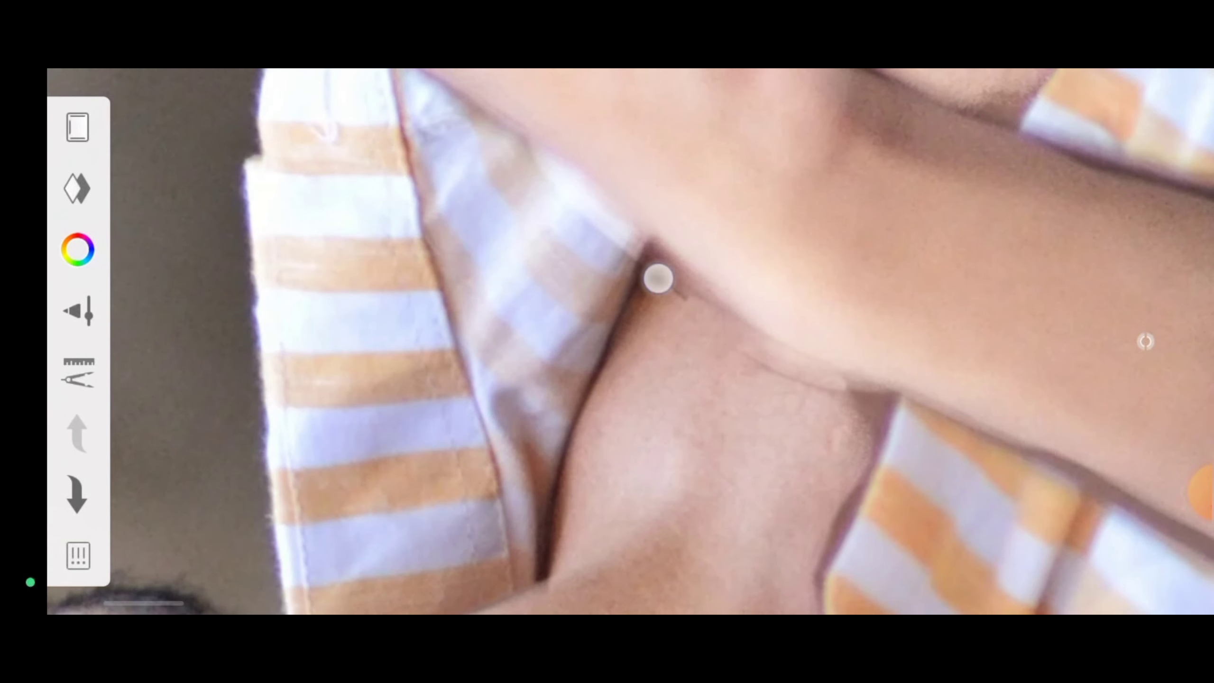
left_click_drag(776, 331, 396, 466)
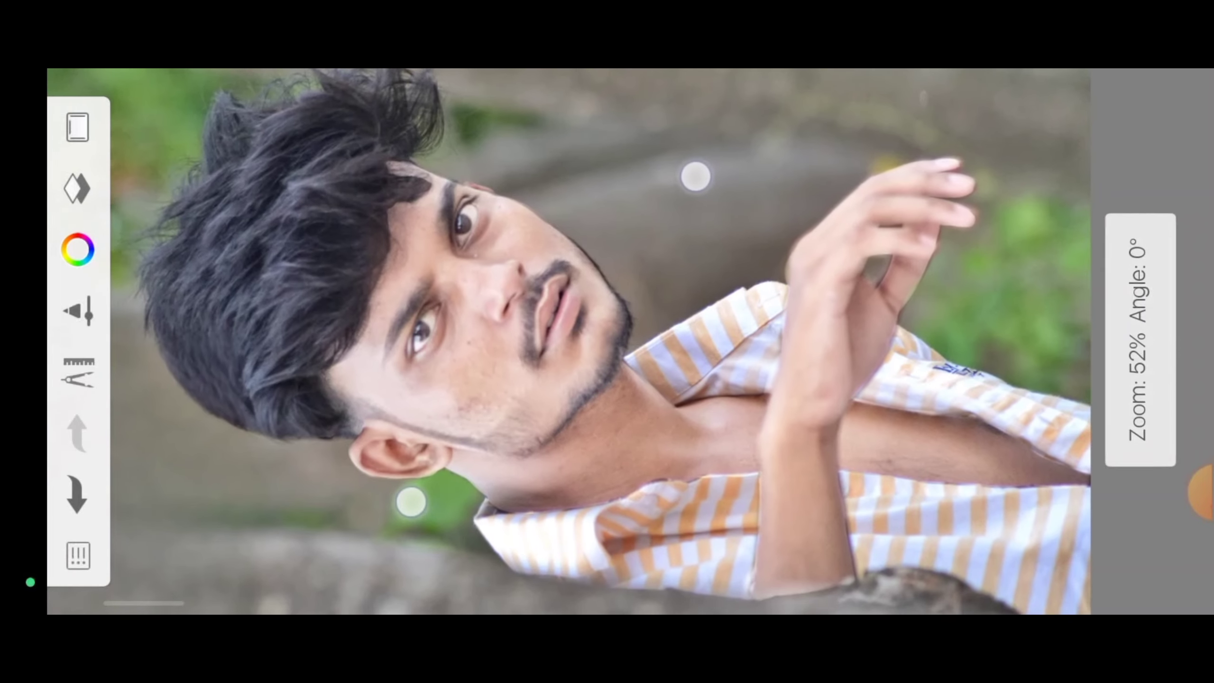
left_click_drag(696, 173, 699, 176)
left_click_drag(416, 516, 422, 491)
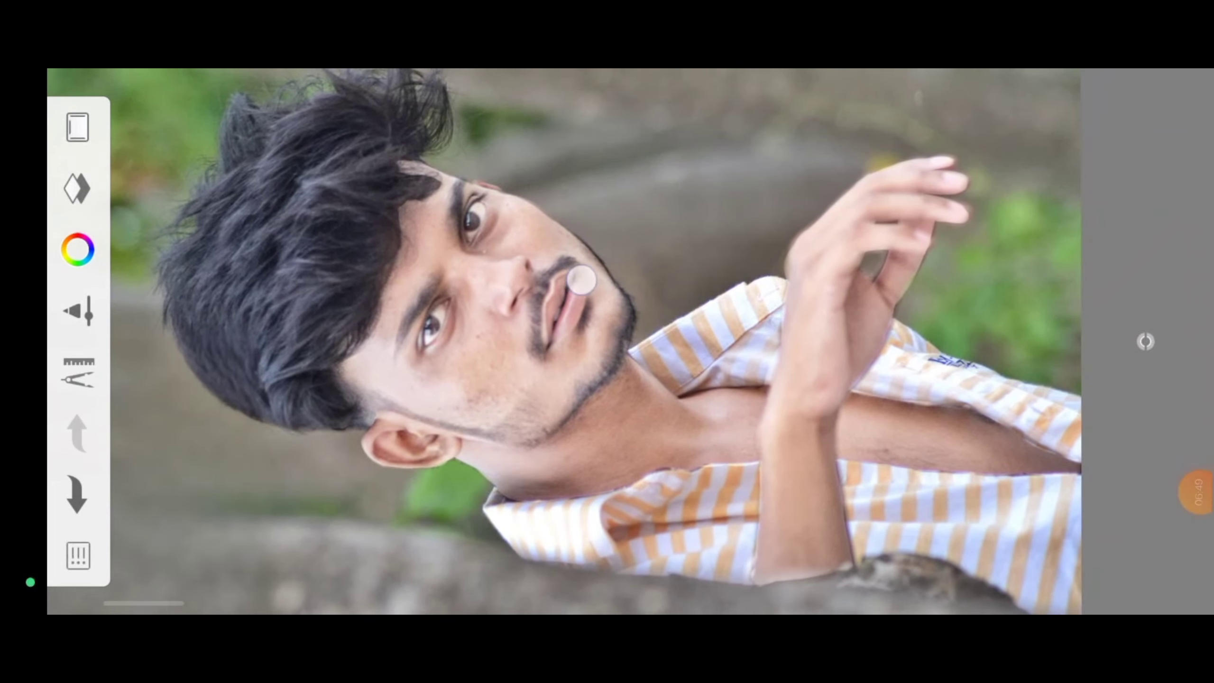
left_click_drag(582, 280, 702, 203)
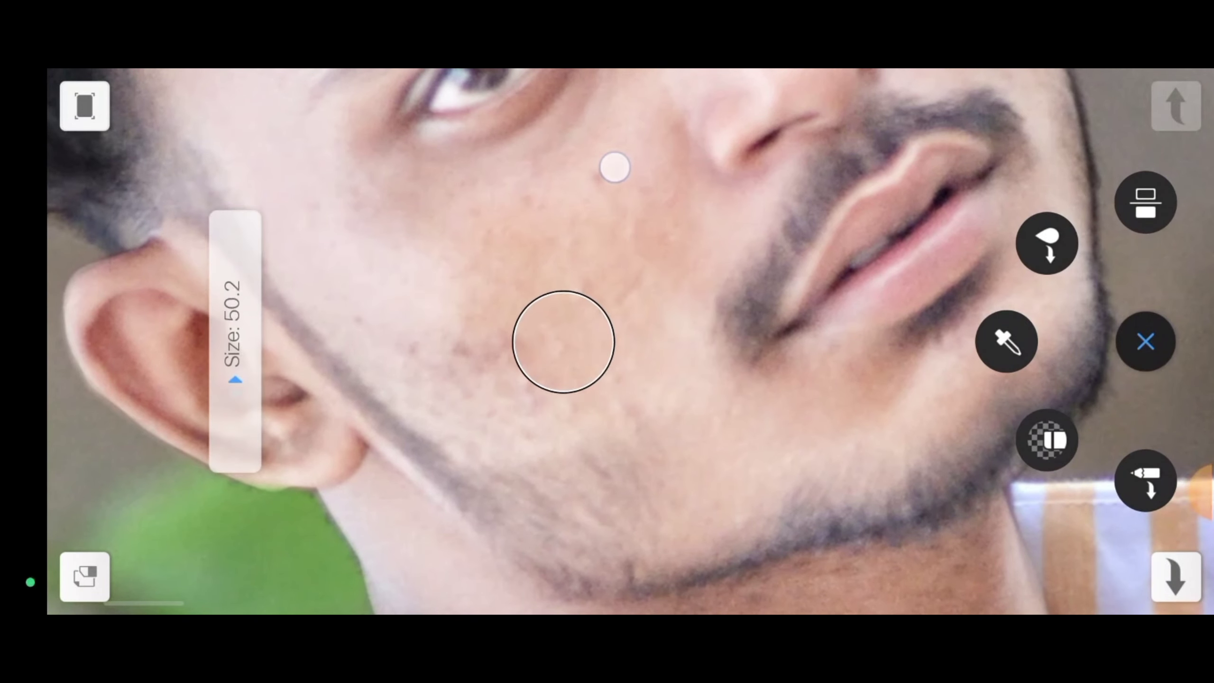
Choose Smudge Soft Round Brush 2 from the Smudge set in the Brush Library
left_click(1149, 216)
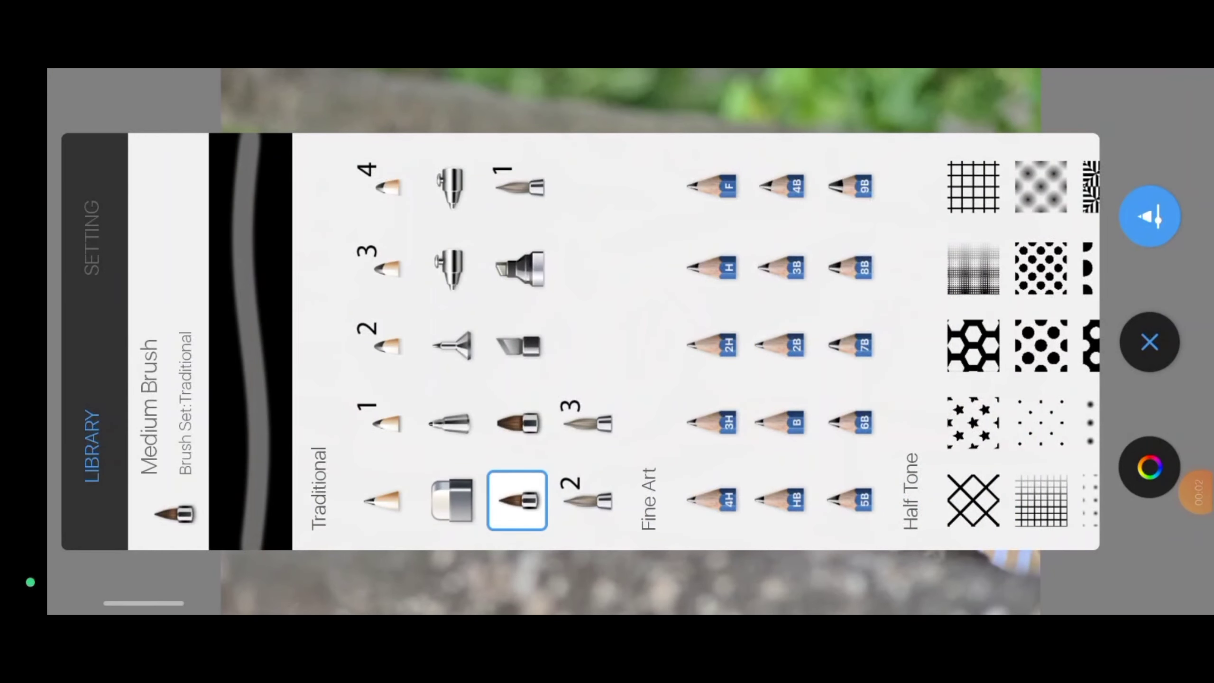
mouse_move(887, 367)
left_mouse_down()
mouse_move(549, 366)
mouse_move(839, 383)
mouse_move(718, 352)
mouse_move(847, 350)
left_mouse_up()
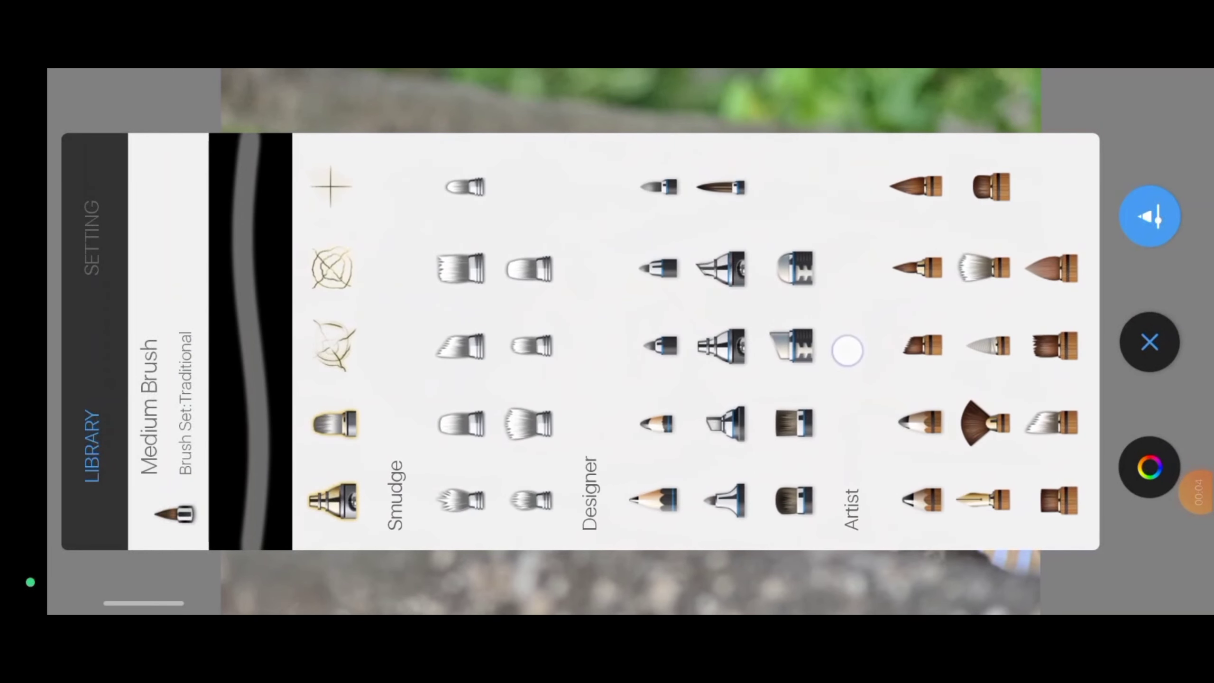
left_click(526, 500)
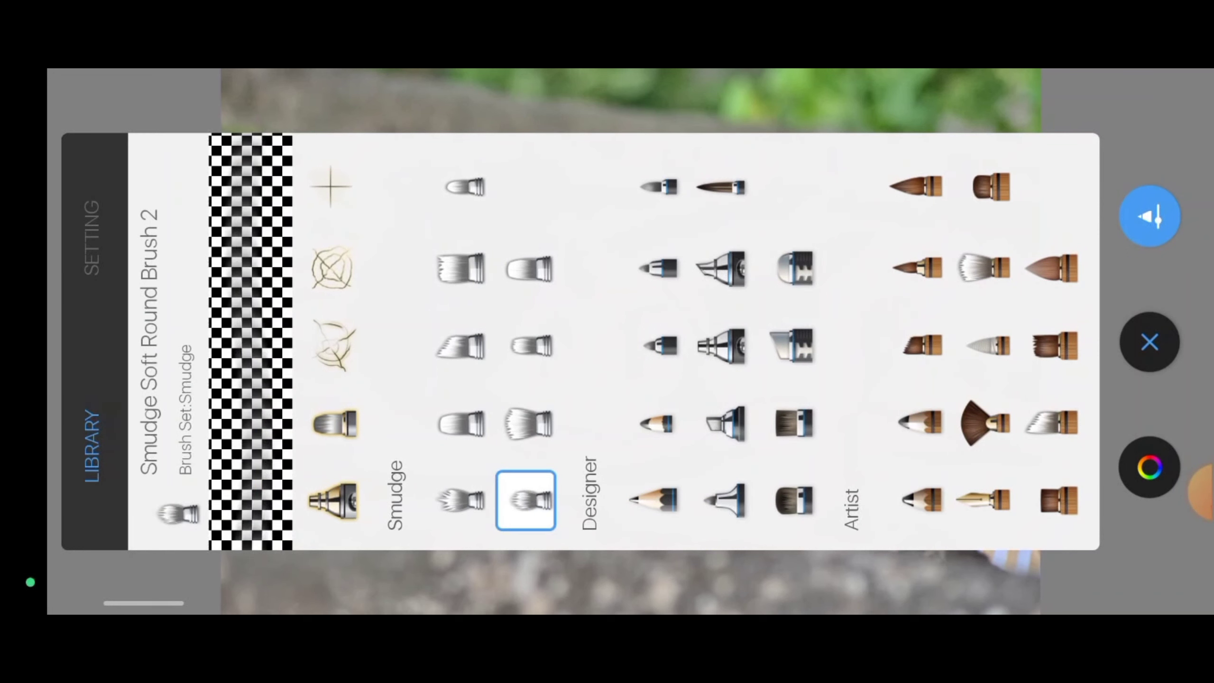
left_click(1189, 480)
left_click(1158, 403)
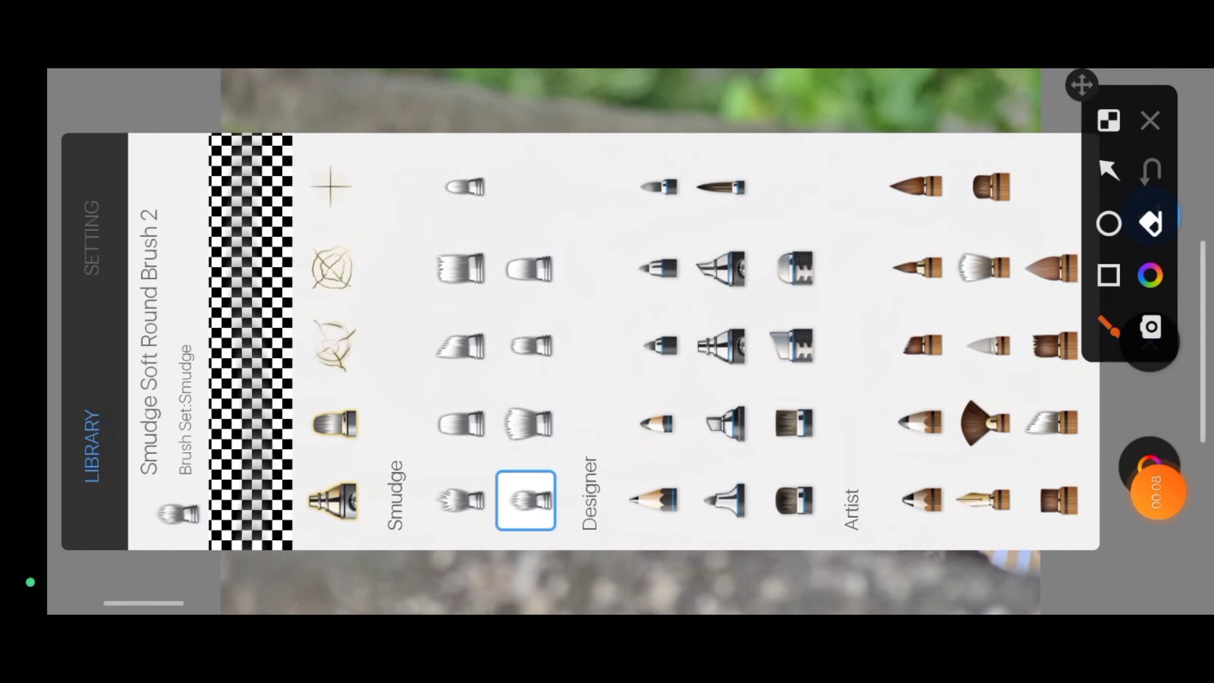
left_click_drag(534, 500, 589, 466)
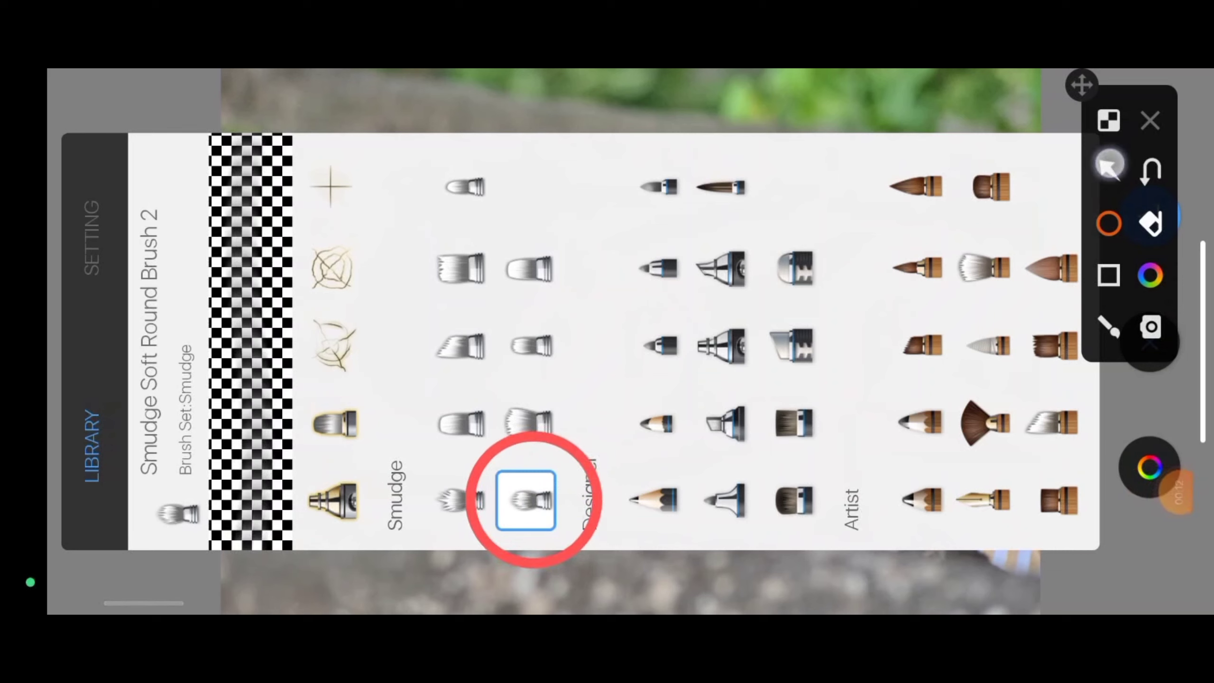
left_click_drag(214, 254, 130, 237)
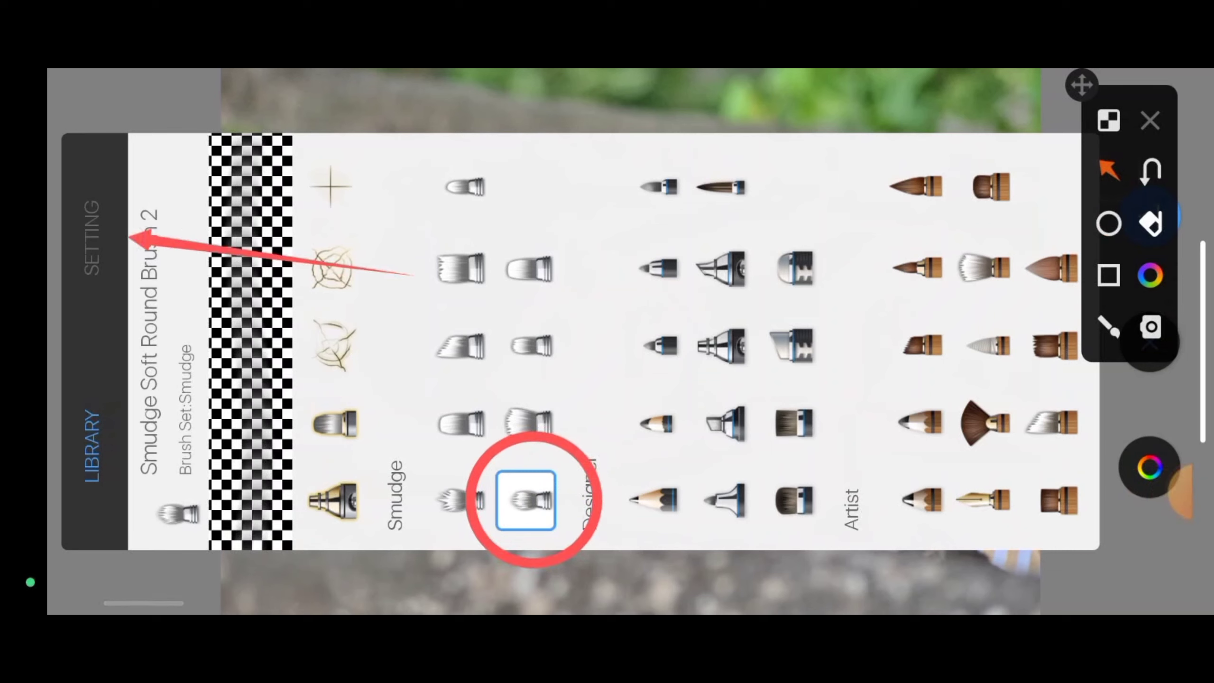
left_click(1147, 117)
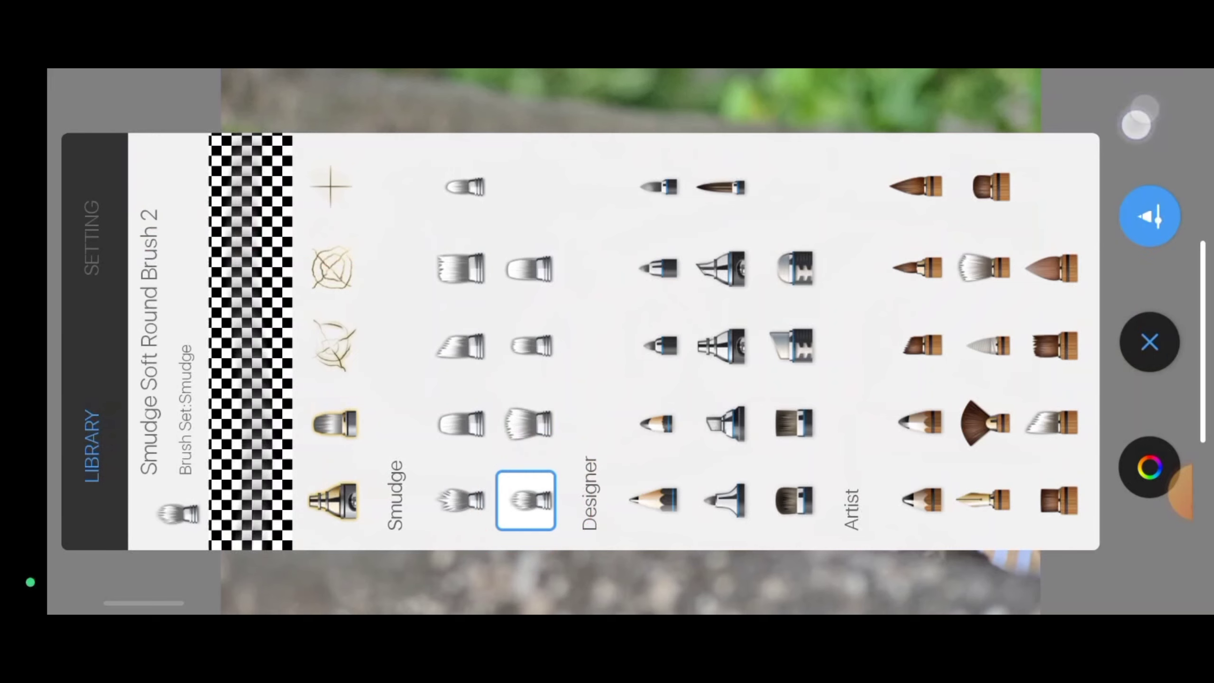
Check the smudge brush settings show Flow 1% and Strength 4%
left_click(92, 236)
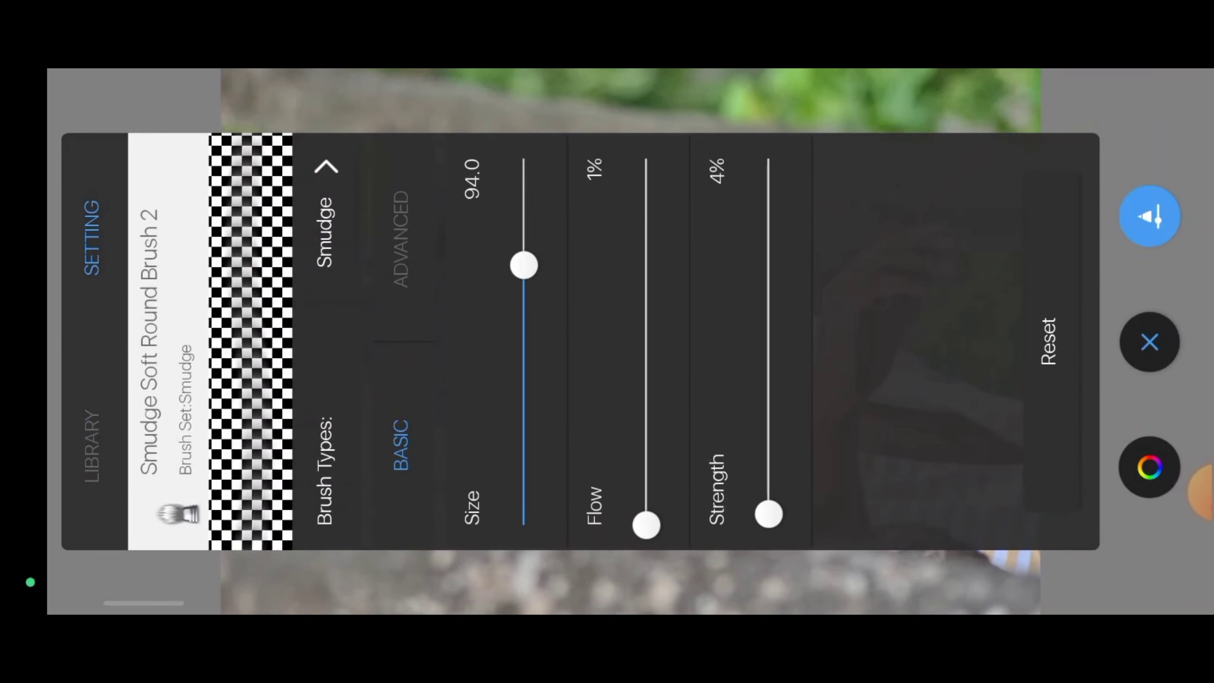
left_click(1181, 483)
left_click(1075, 431)
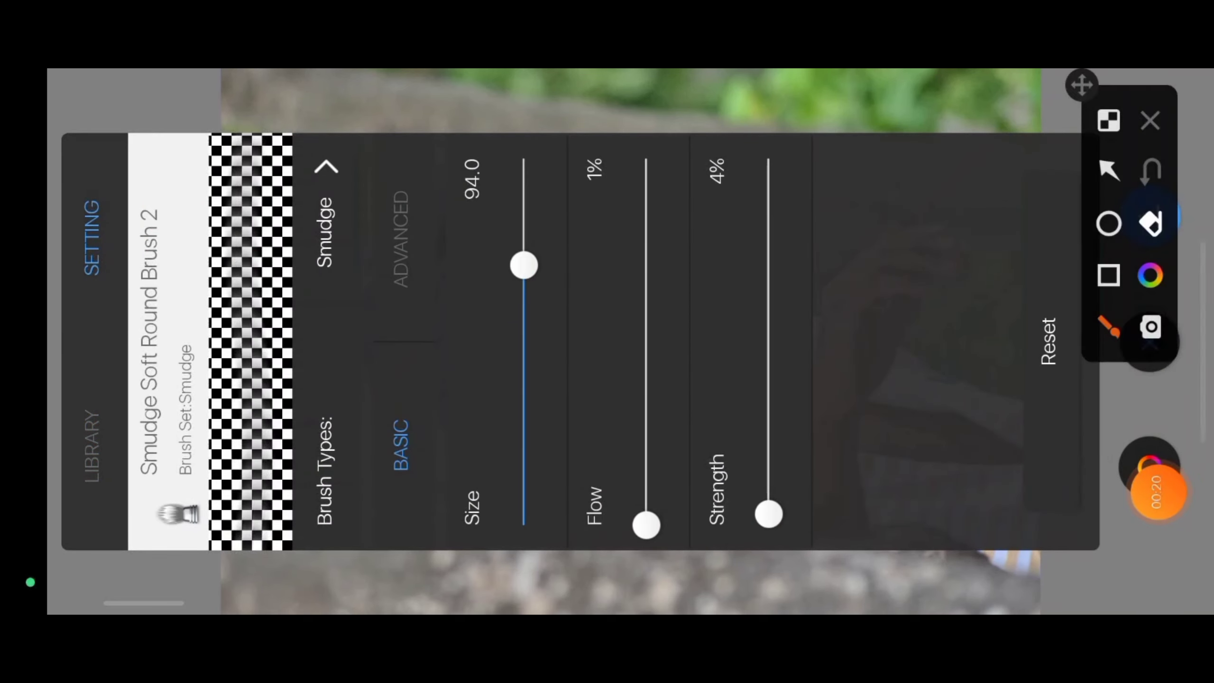
mouse_move(574, 544)
left_mouse_down()
mouse_move(800, 118)
mouse_move(799, 132)
left_mouse_up()
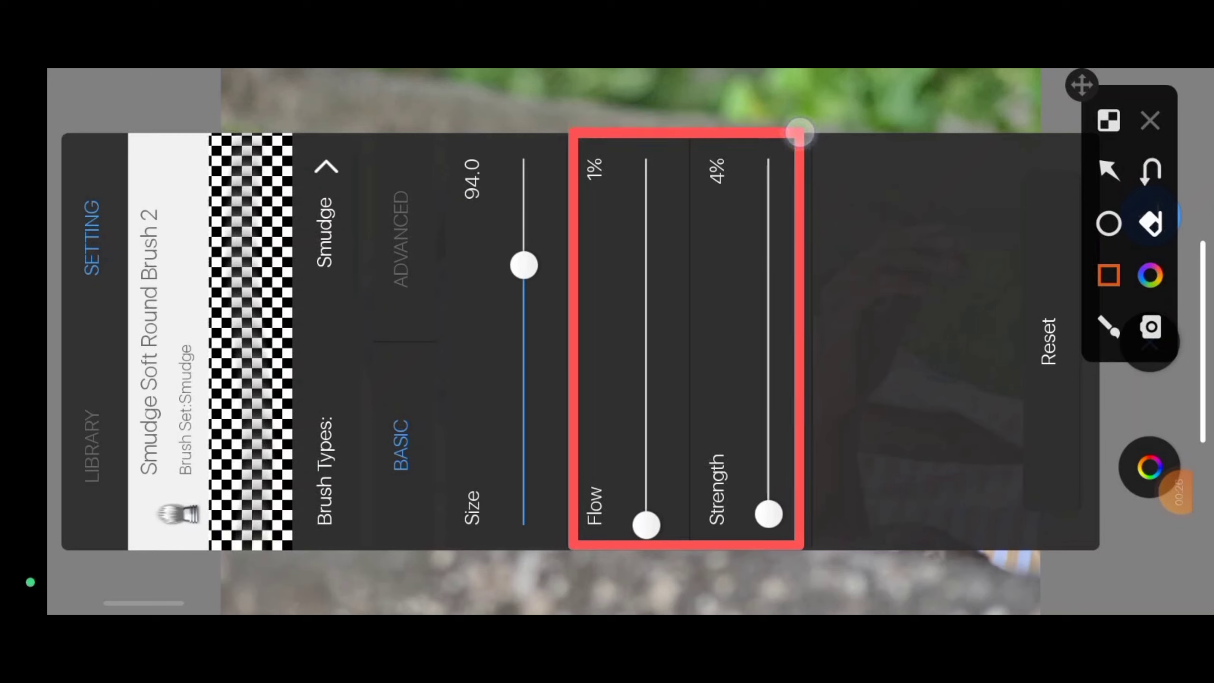
left_click(1150, 120)
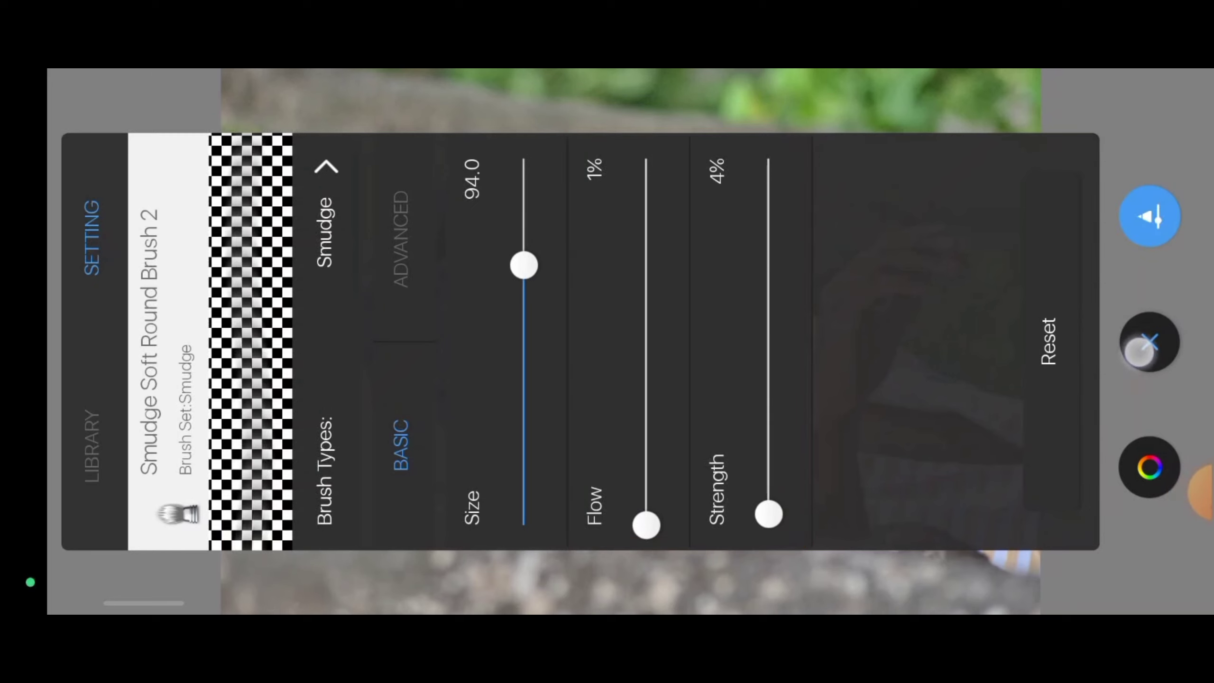
left_click(1139, 352)
Enlarge the smudge brush to about 105
scroll(568, 358, "up", 5)
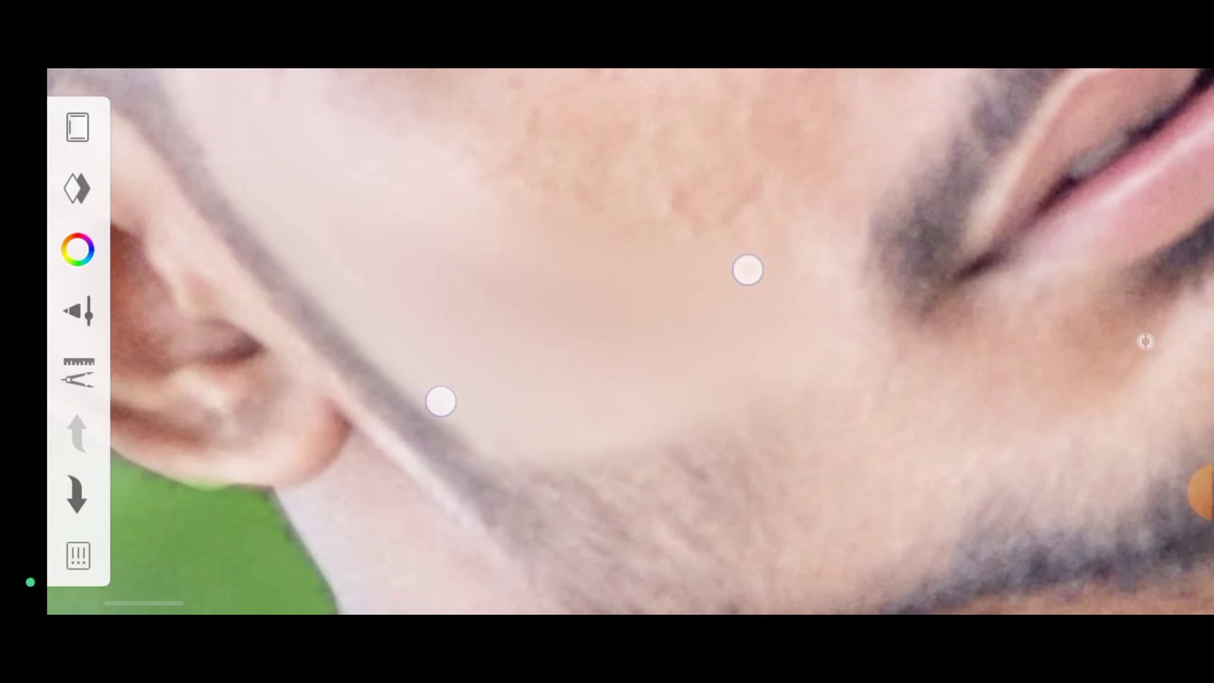
scroll(593, 335, "down", 3)
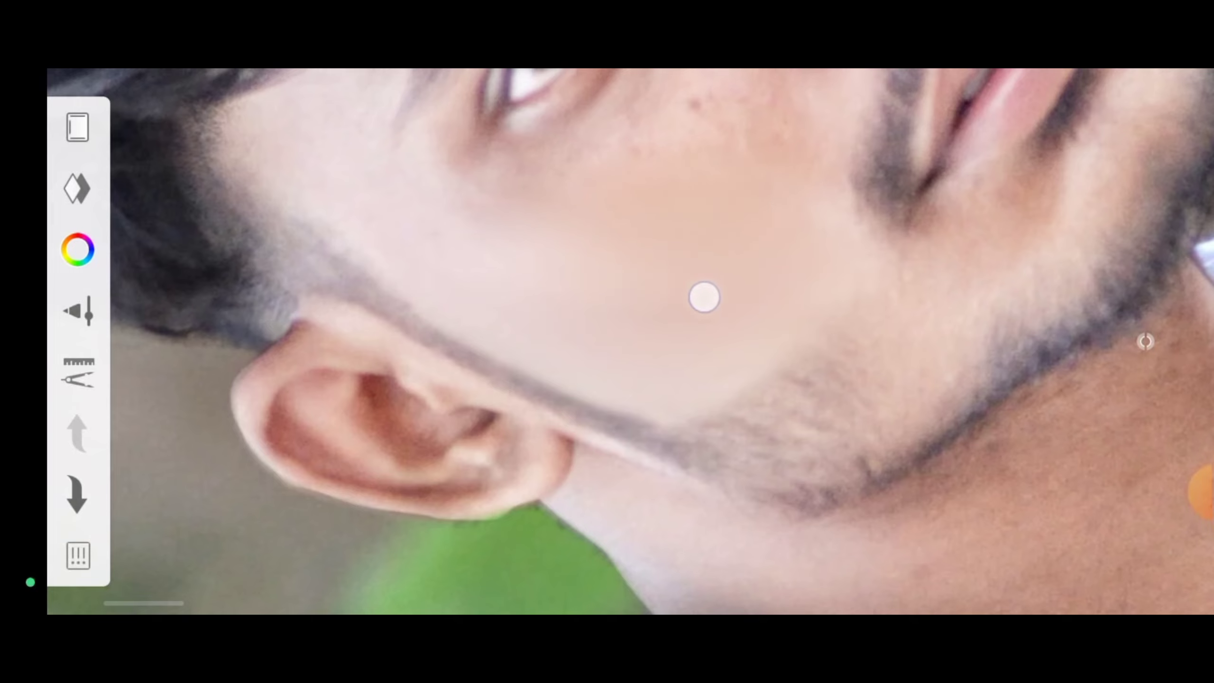
left_click_drag(704, 296, 631, 308)
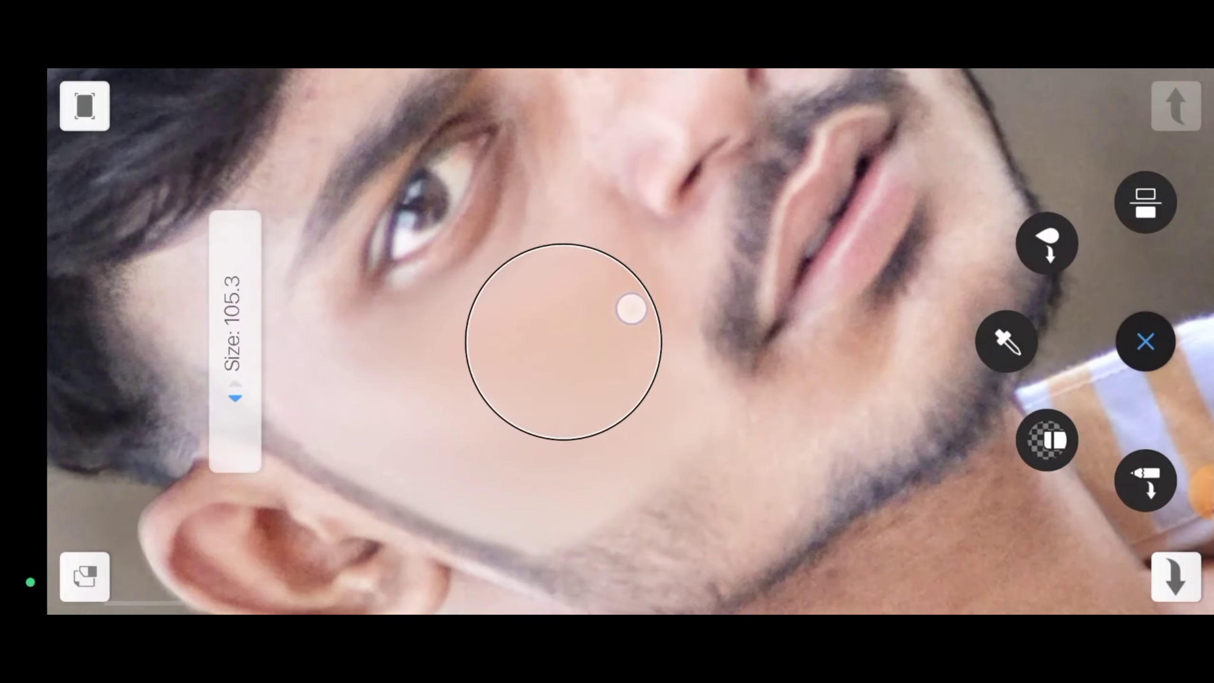
scroll(678, 318, "up", 3)
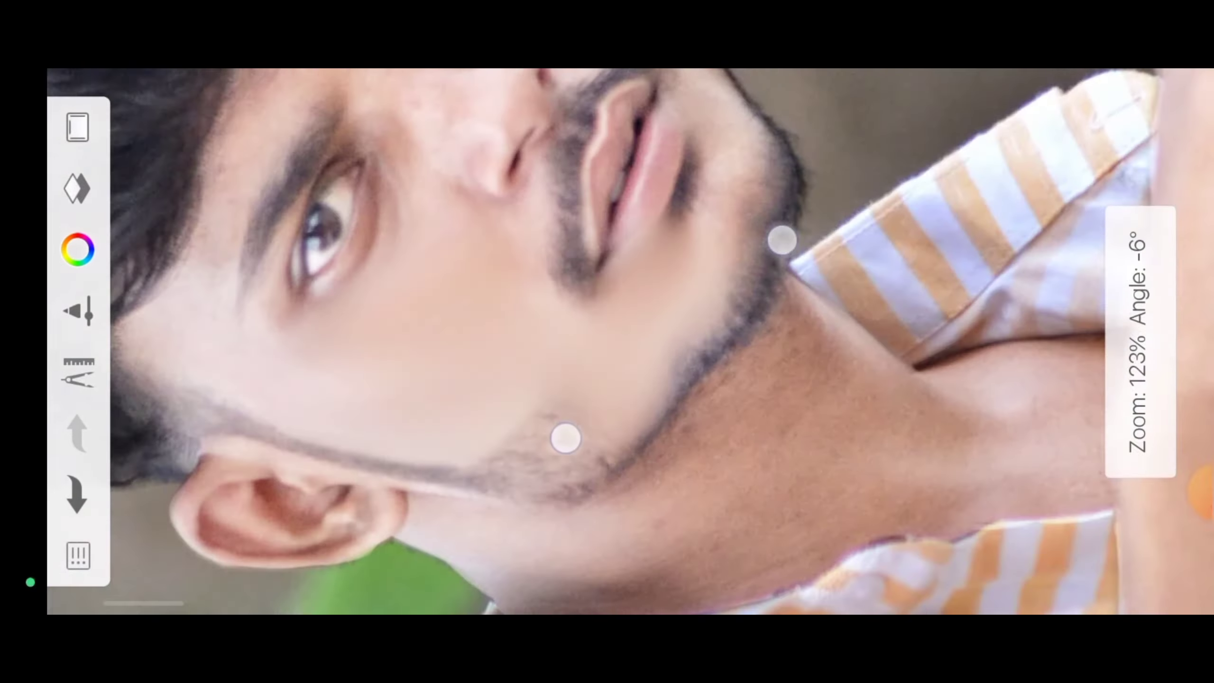
Smudge the chin, cheek, ear, eye and nose areas, rotating and zooming between them
mouse_move(920, 337)
left_mouse_down()
mouse_move(727, 146)
mouse_move(603, 355)
mouse_move(454, 262)
left_mouse_up()
left_click_drag(216, 238, 459, 425)
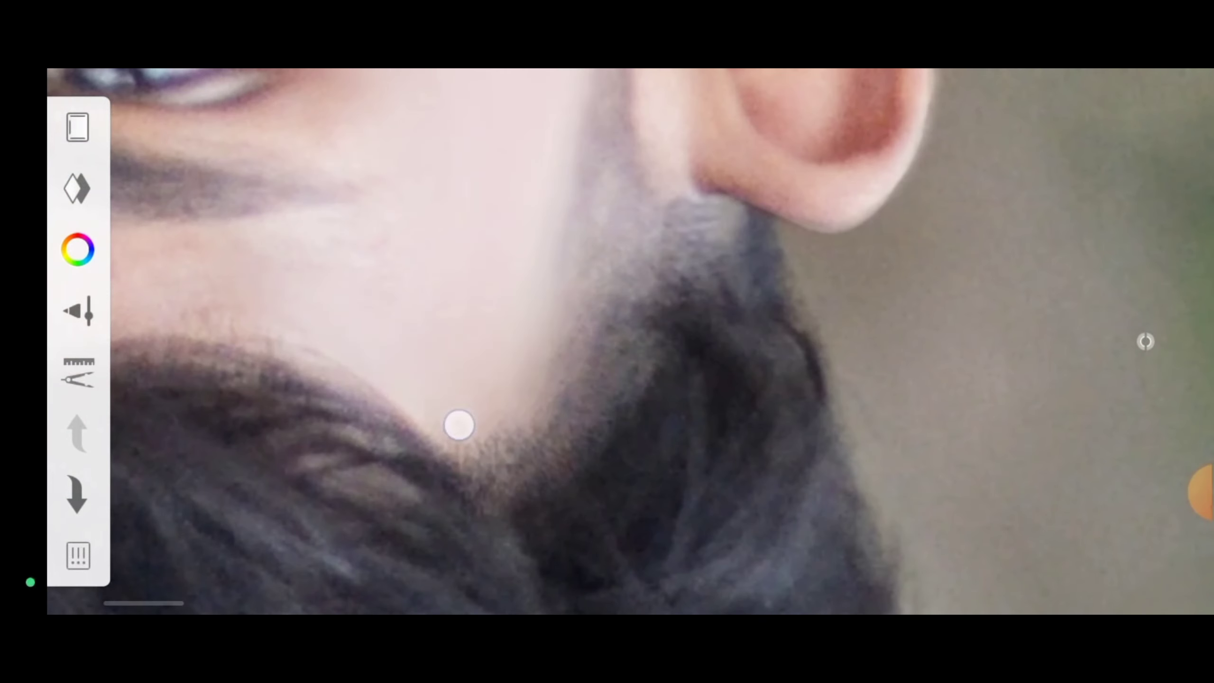
mouse_move(176, 284)
left_mouse_down()
mouse_move(162, 249)
mouse_move(460, 317)
mouse_move(561, 197)
mouse_move(419, 286)
left_mouse_up()
mouse_move(670, 449)
left_mouse_down()
mouse_move(699, 447)
mouse_move(618, 204)
left_mouse_up()
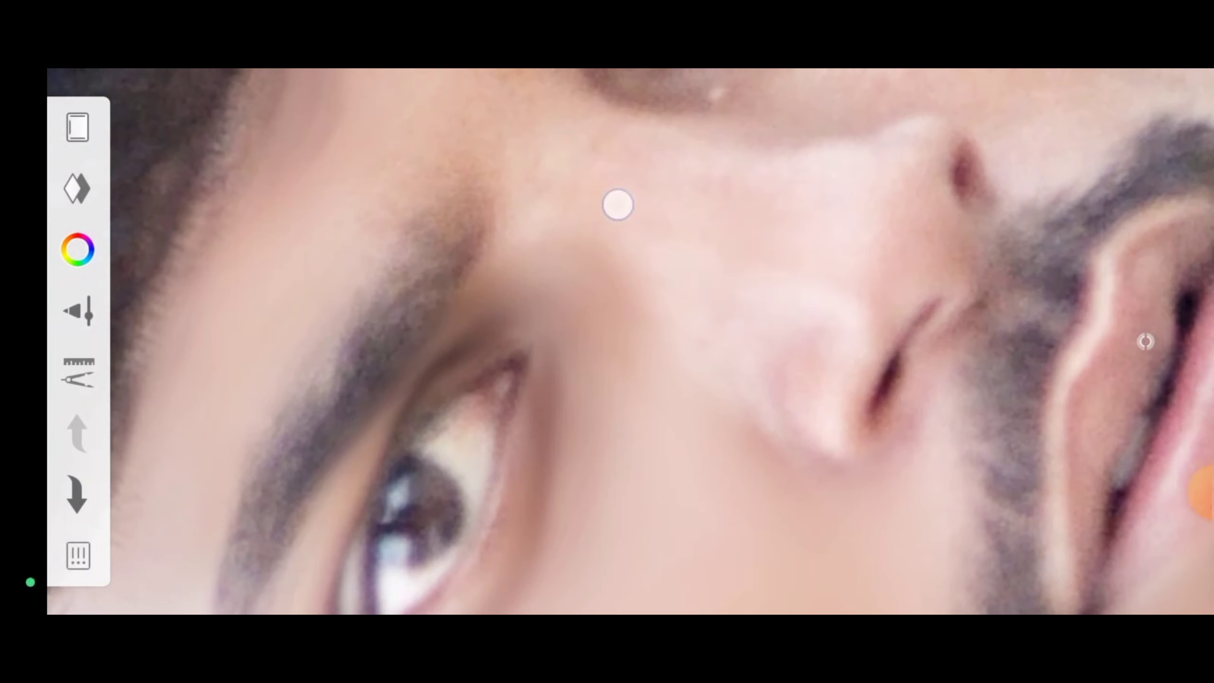
mouse_move(745, 165)
left_mouse_down()
mouse_move(555, 312)
mouse_move(620, 182)
mouse_move(766, 132)
mouse_move(893, 209)
mouse_move(766, 272)
mouse_move(799, 289)
left_mouse_up()
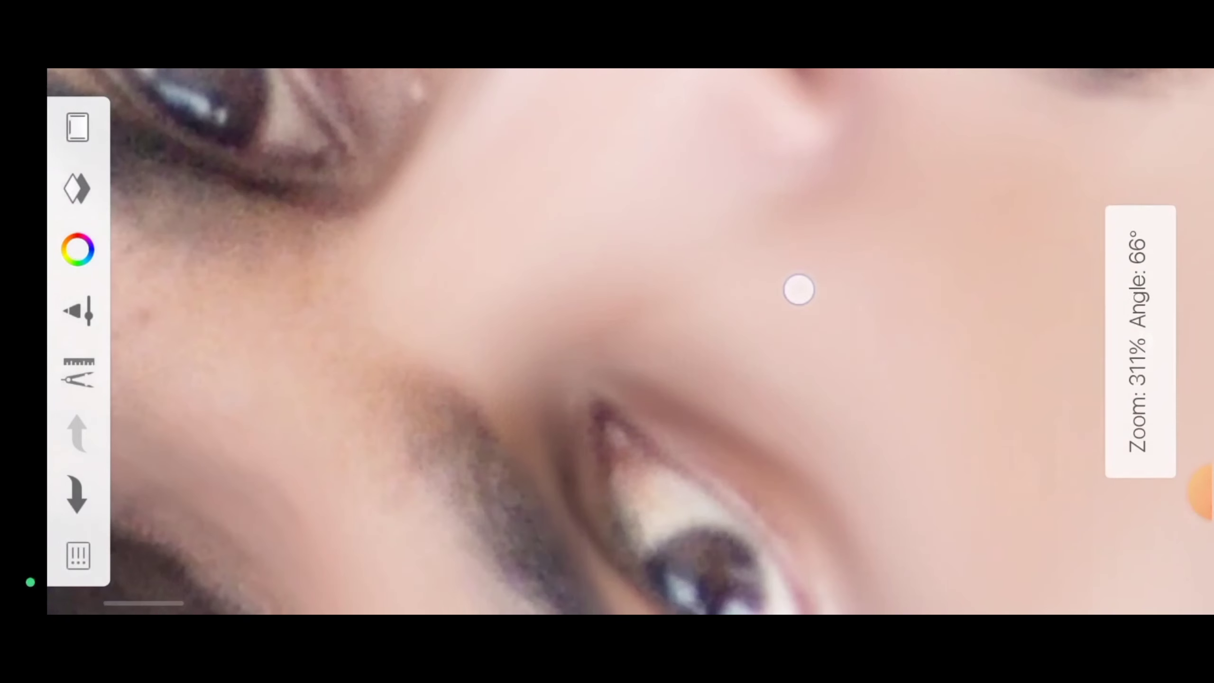
mouse_move(872, 420)
left_mouse_down()
mouse_move(726, 228)
mouse_move(737, 171)
mouse_move(721, 153)
mouse_move(769, 471)
mouse_move(876, 289)
left_mouse_up()
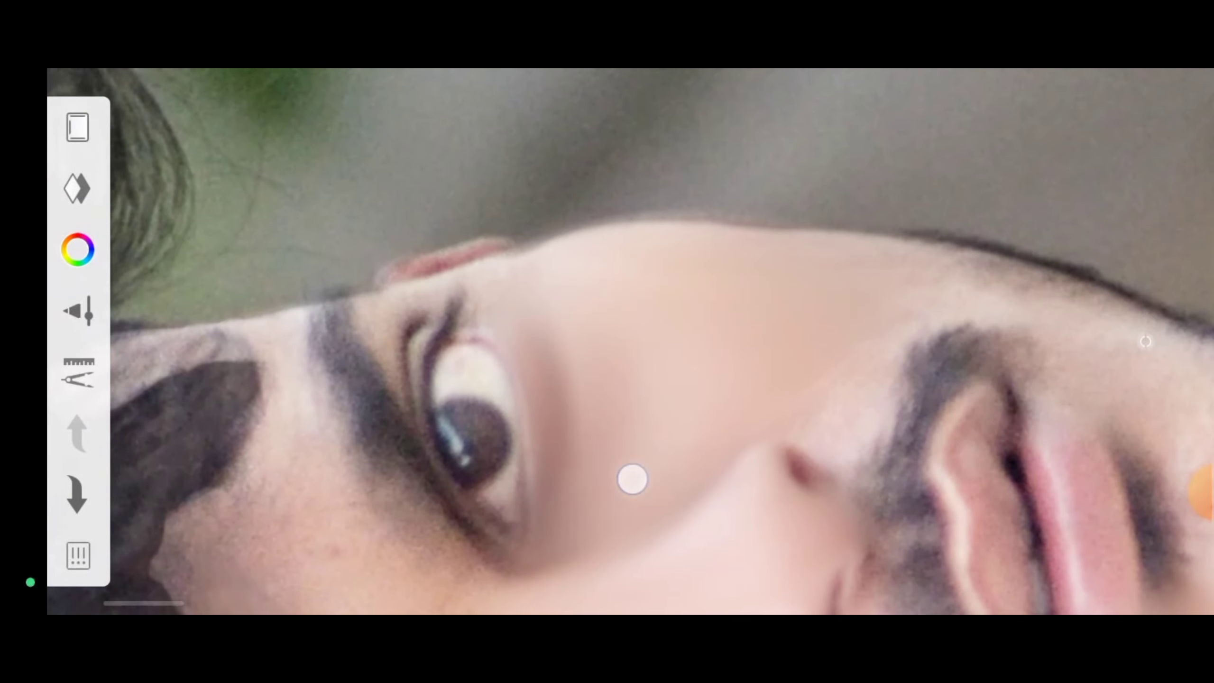
mouse_move(842, 381)
left_mouse_down()
mouse_move(864, 292)
mouse_move(691, 203)
mouse_move(812, 286)
mouse_move(807, 218)
mouse_move(710, 235)
mouse_move(720, 317)
mouse_move(970, 300)
mouse_move(753, 252)
mouse_move(691, 171)
mouse_move(693, 342)
mouse_move(783, 366)
left_mouse_up()
mouse_move(785, 447)
left_mouse_down()
mouse_move(598, 261)
mouse_move(691, 182)
mouse_move(716, 136)
mouse_move(860, 195)
left_mouse_up()
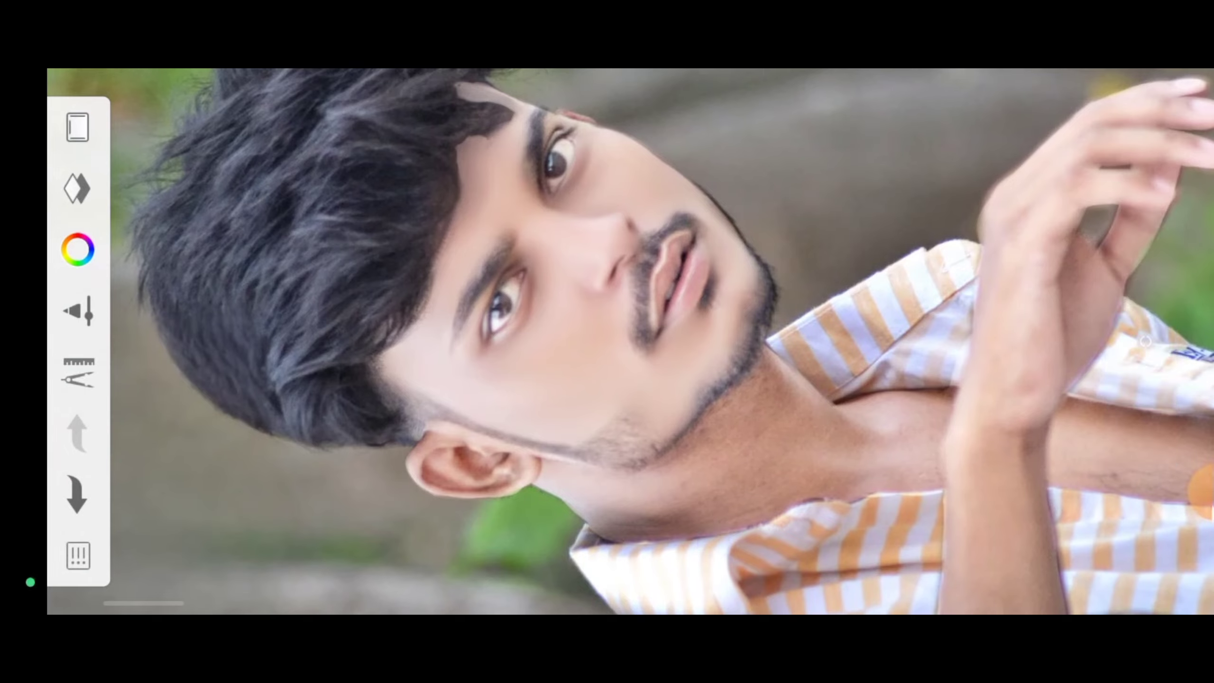
Drop the Soft Light layer's opacity from 100 to 66
mouse_move(712, 543)
left_mouse_down()
mouse_move(526, 382)
mouse_move(853, 202)
mouse_move(848, 230)
left_mouse_up()
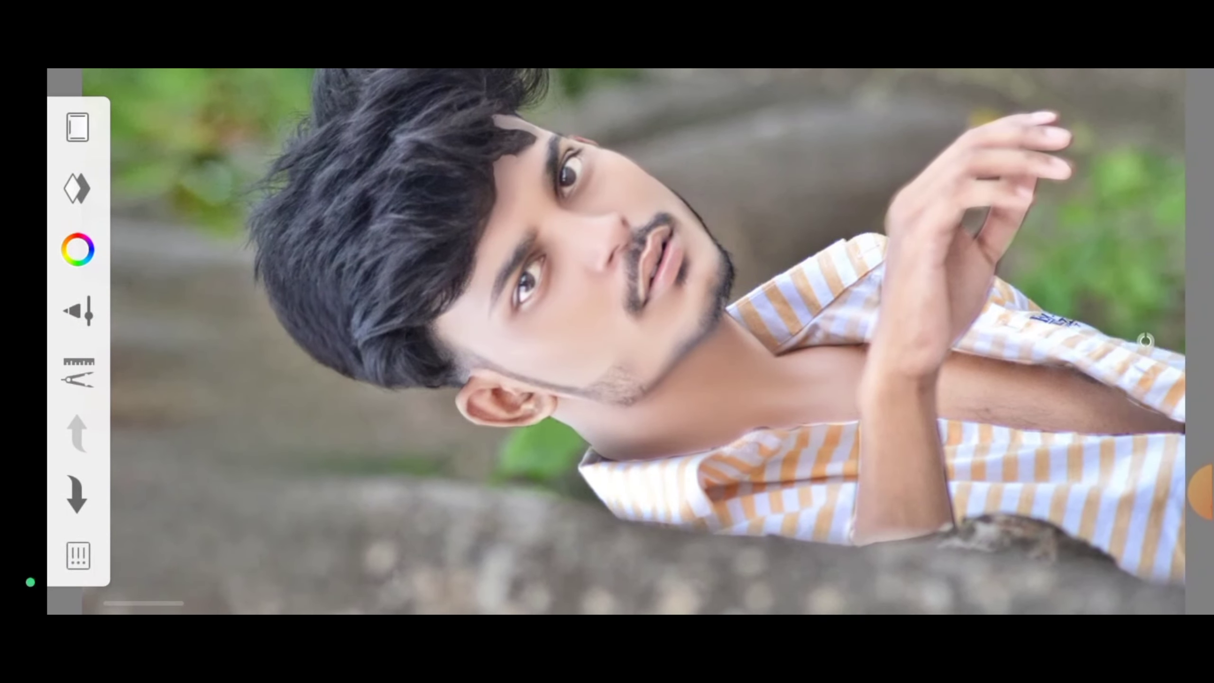
left_click(75, 190)
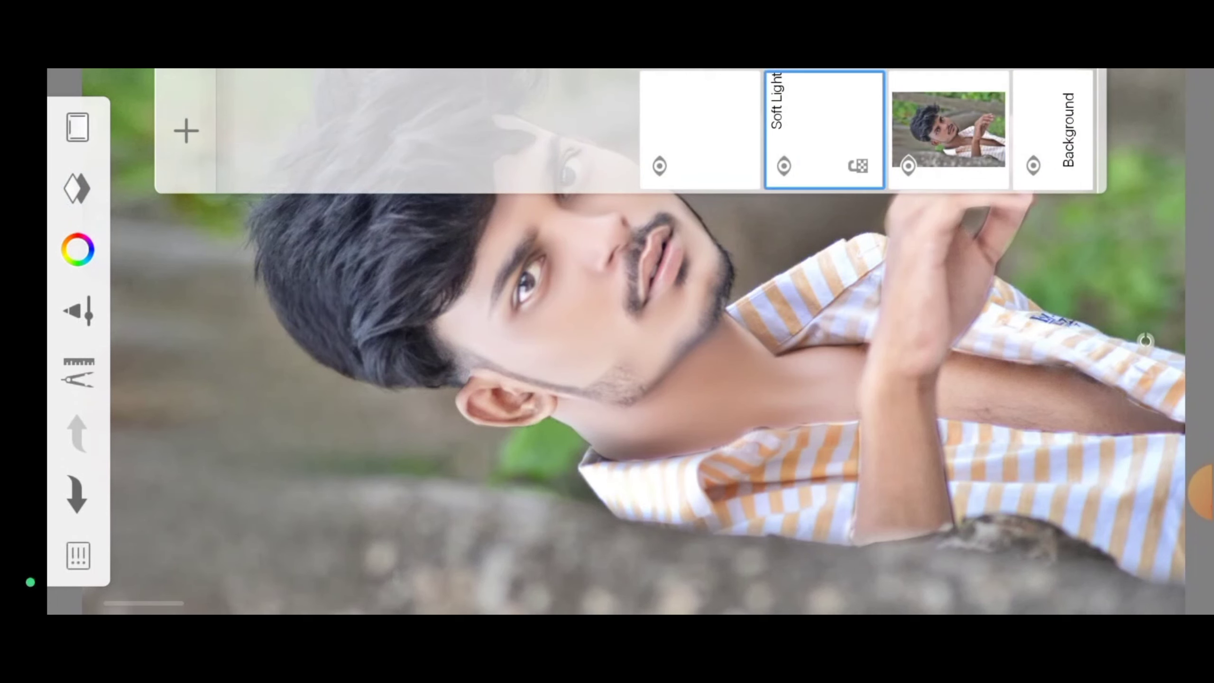
left_click(809, 124)
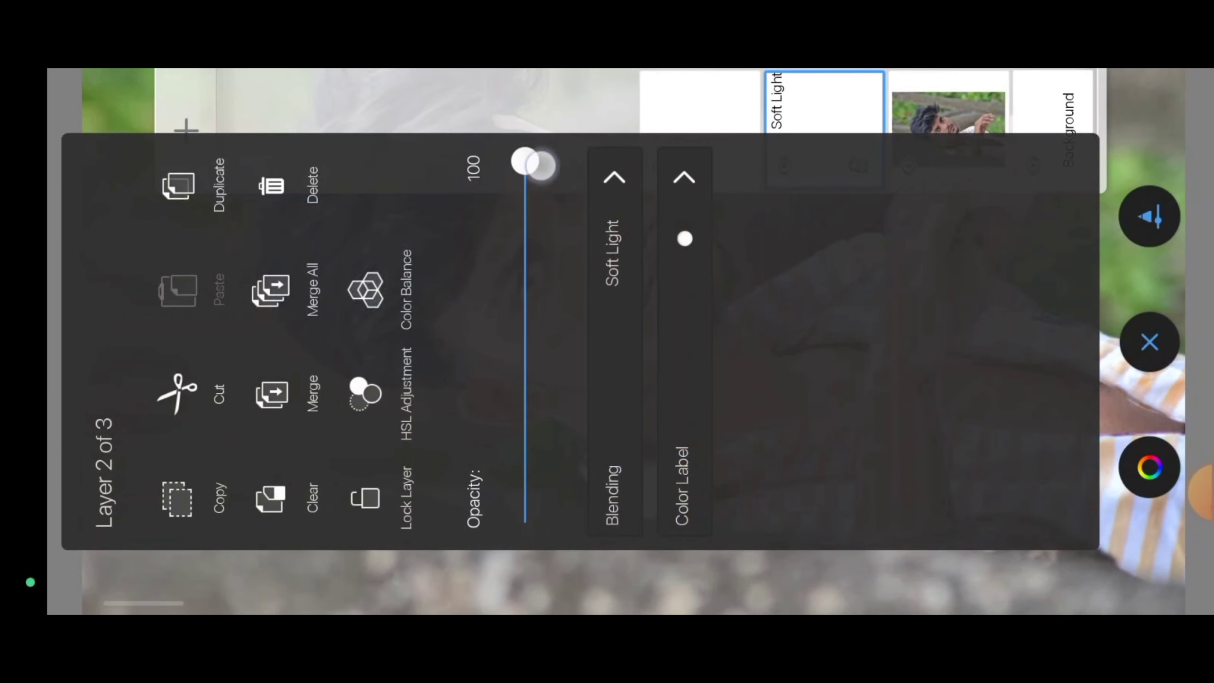
mouse_move(540, 165)
left_mouse_down()
mouse_move(672, 225)
mouse_move(794, 254)
mouse_move(946, 425)
mouse_move(964, 322)
mouse_move(975, 415)
mouse_move(975, 274)
mouse_move(990, 366)
left_mouse_up()
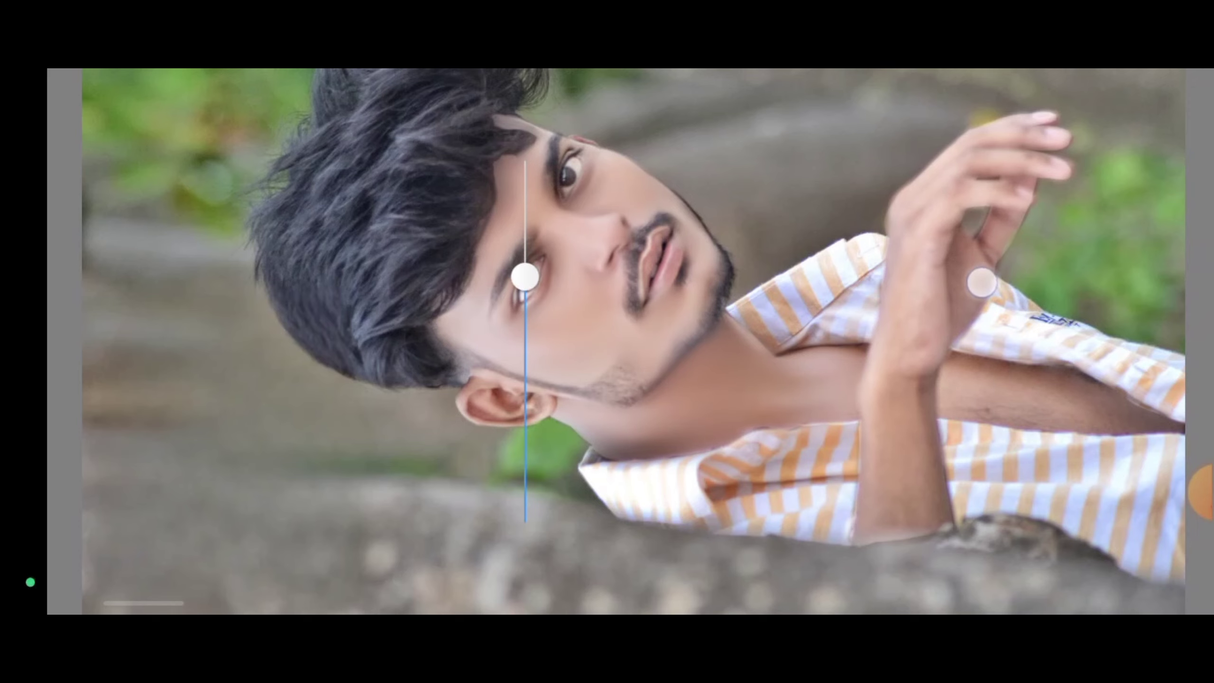
left_click_drag(981, 283, 981, 288)
left_click(1162, 339)
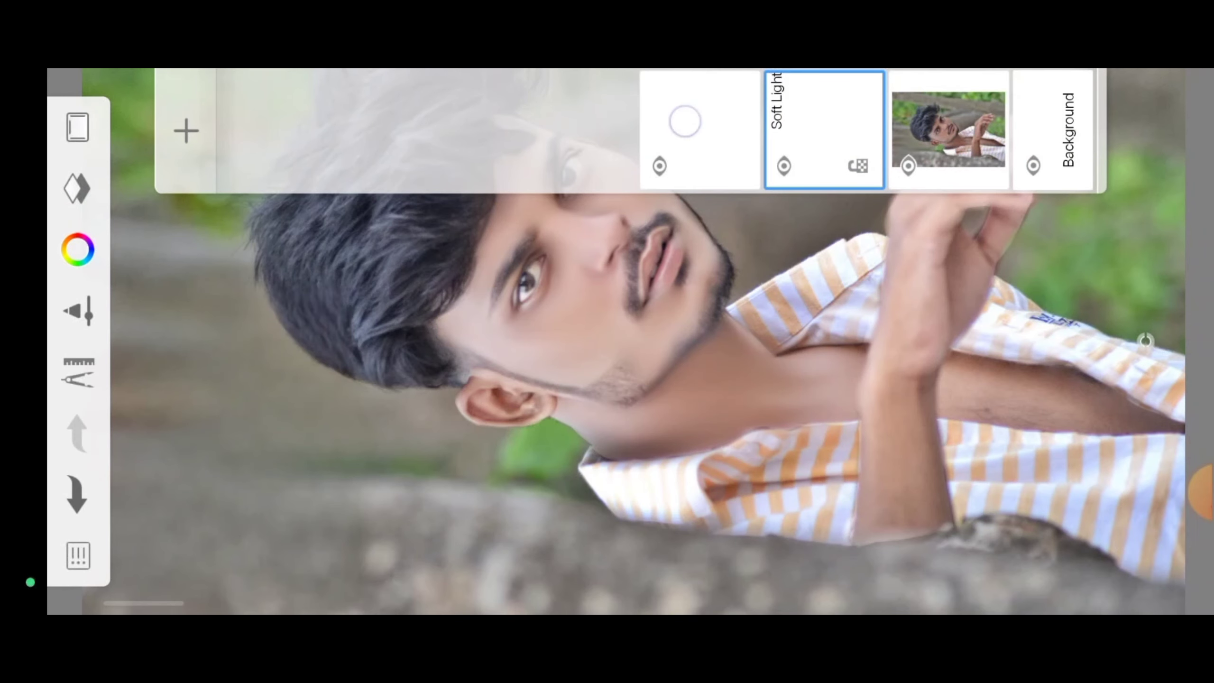
Set the paint colour to bright red FF0001 in the Color Wheel
left_click(77, 249)
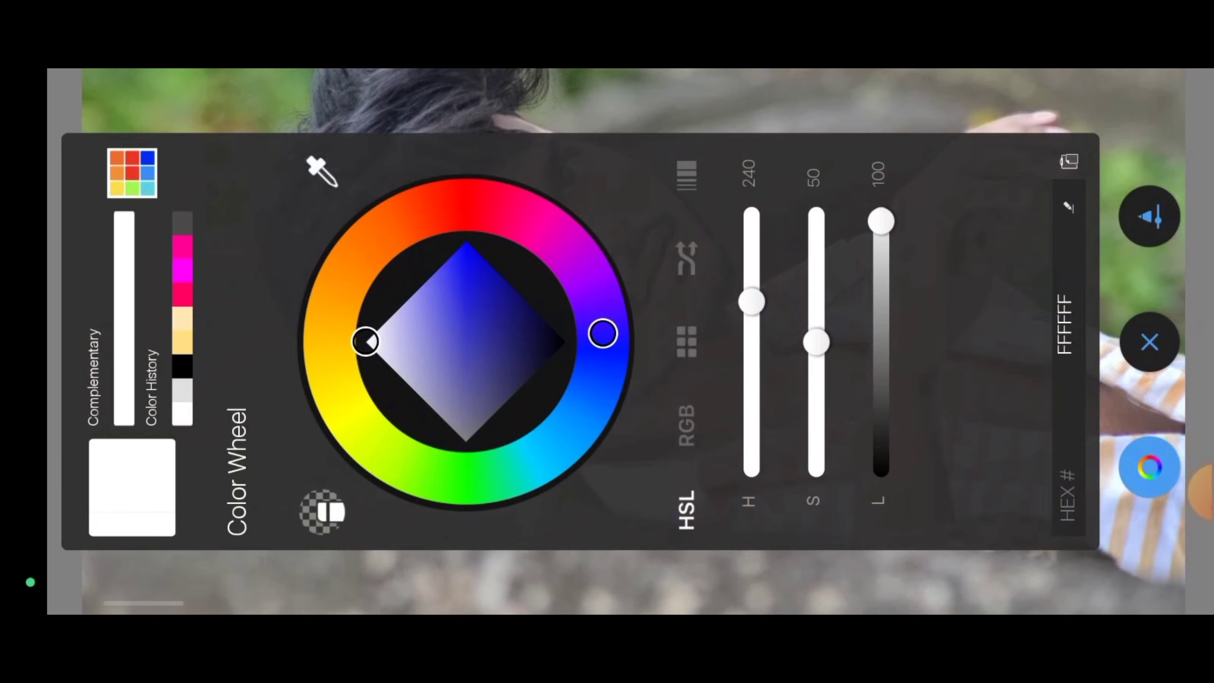
left_click_drag(365, 341, 461, 266)
left_click_drag(602, 334, 467, 205)
mouse_move(458, 266)
left_mouse_down()
mouse_move(448, 247)
mouse_move(466, 241)
left_mouse_up()
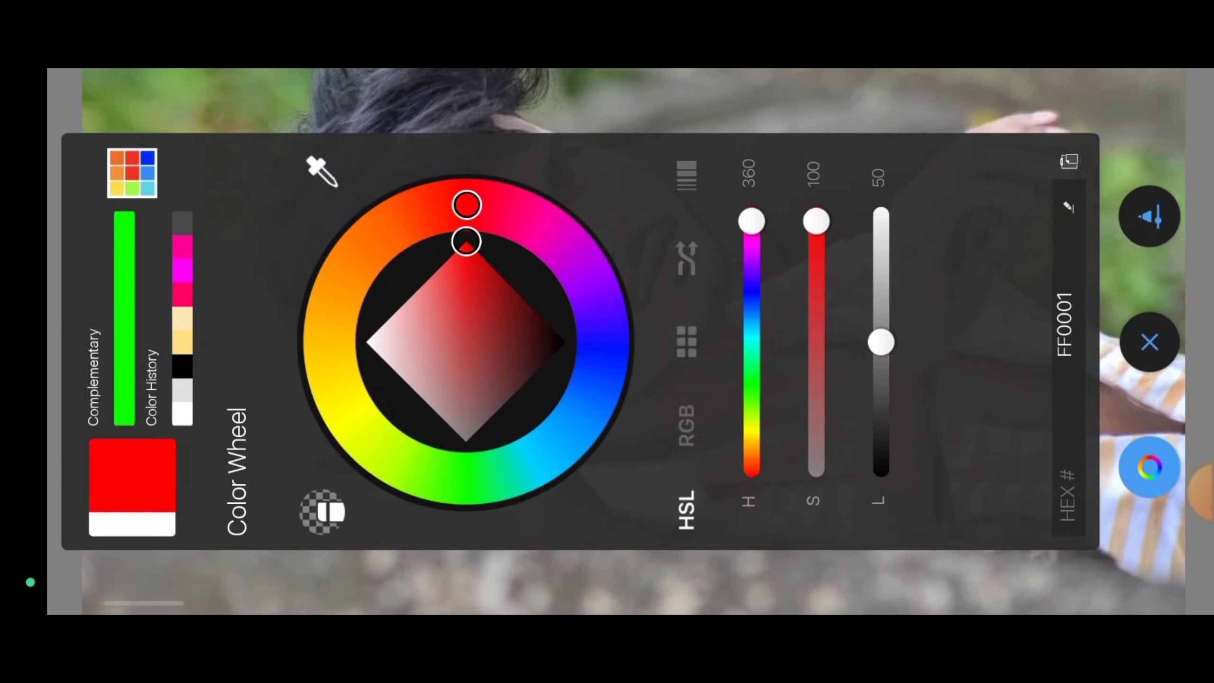
left_click(1147, 340)
Pick PaintBrush 4, zoom in, and paint the lips solid red
left_click(80, 309)
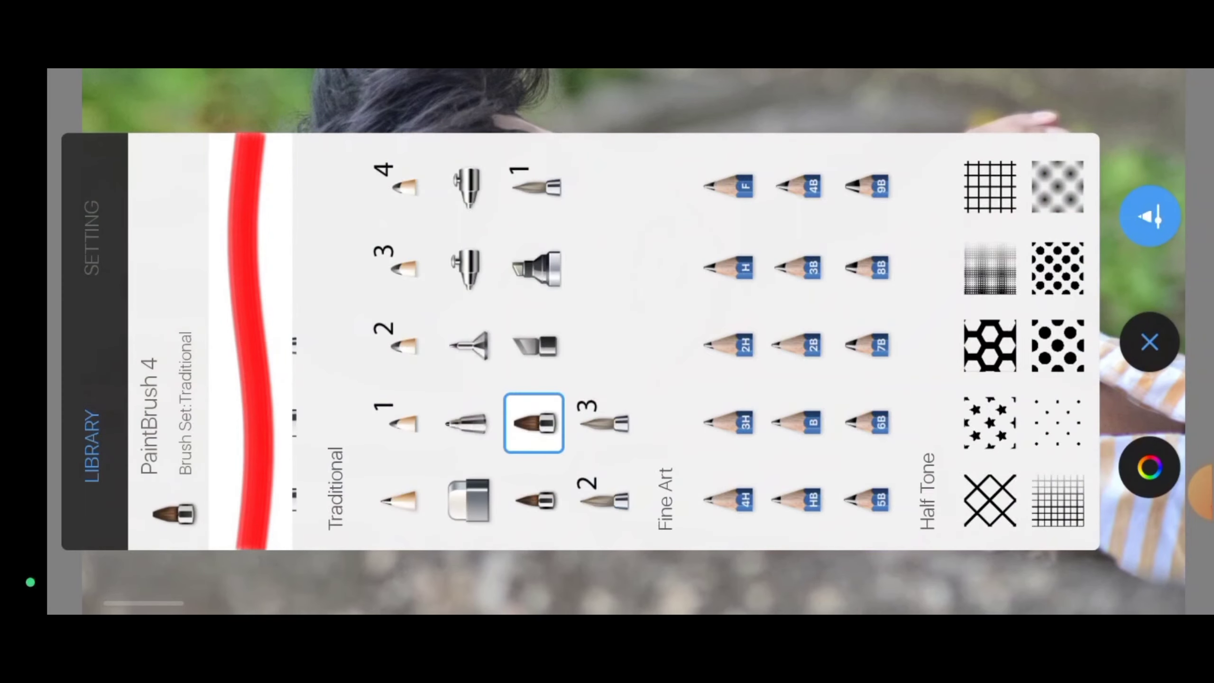
left_click(633, 500)
left_click(1149, 342)
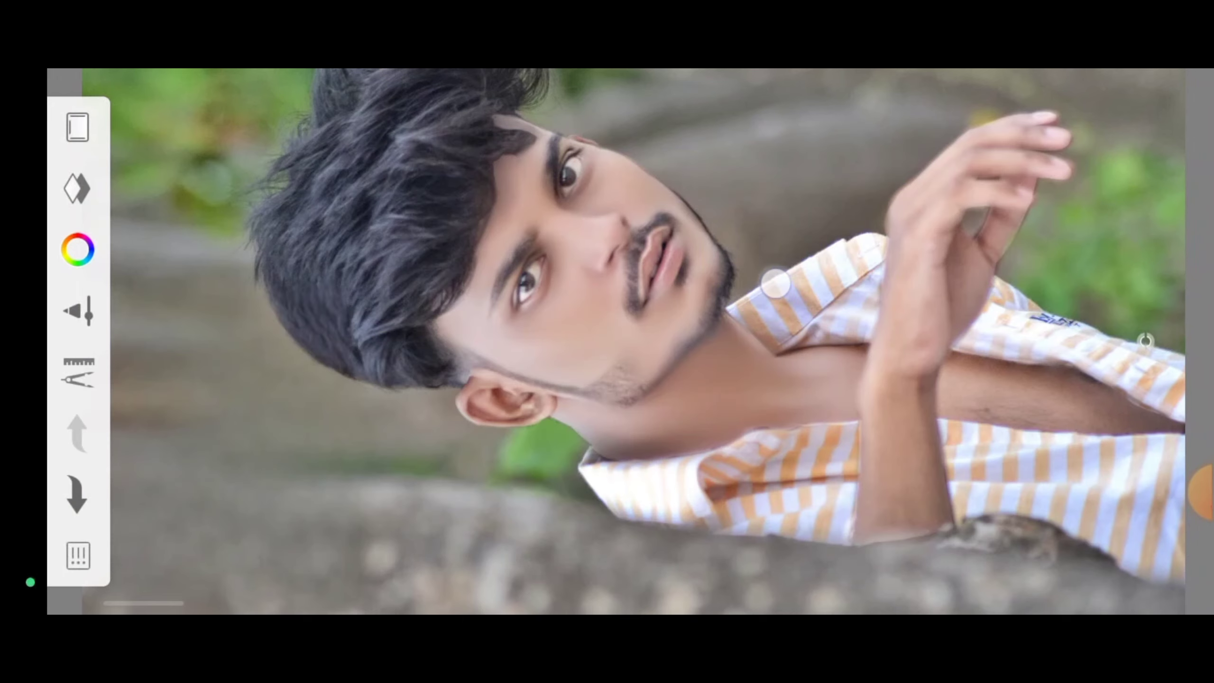
scroll(739, 306, "up", 5)
scroll(739, 307, "up", 5)
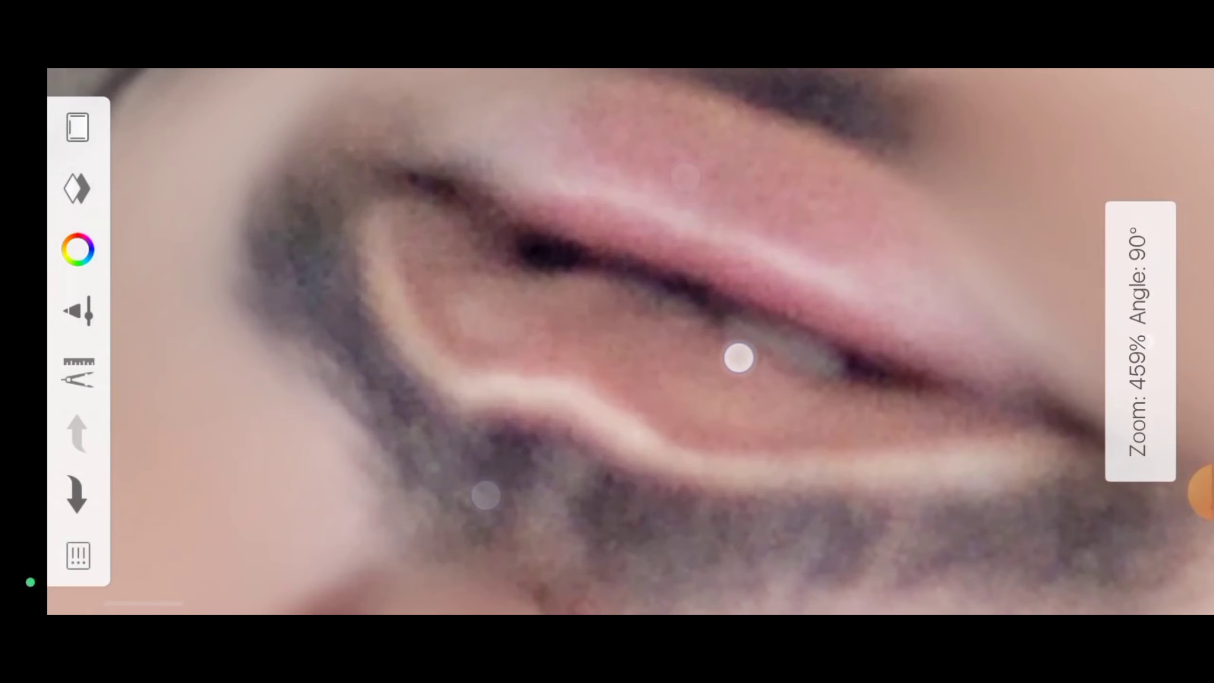
mouse_move(739, 357)
left_mouse_down()
mouse_move(642, 341)
mouse_move(456, 231)
left_mouse_up()
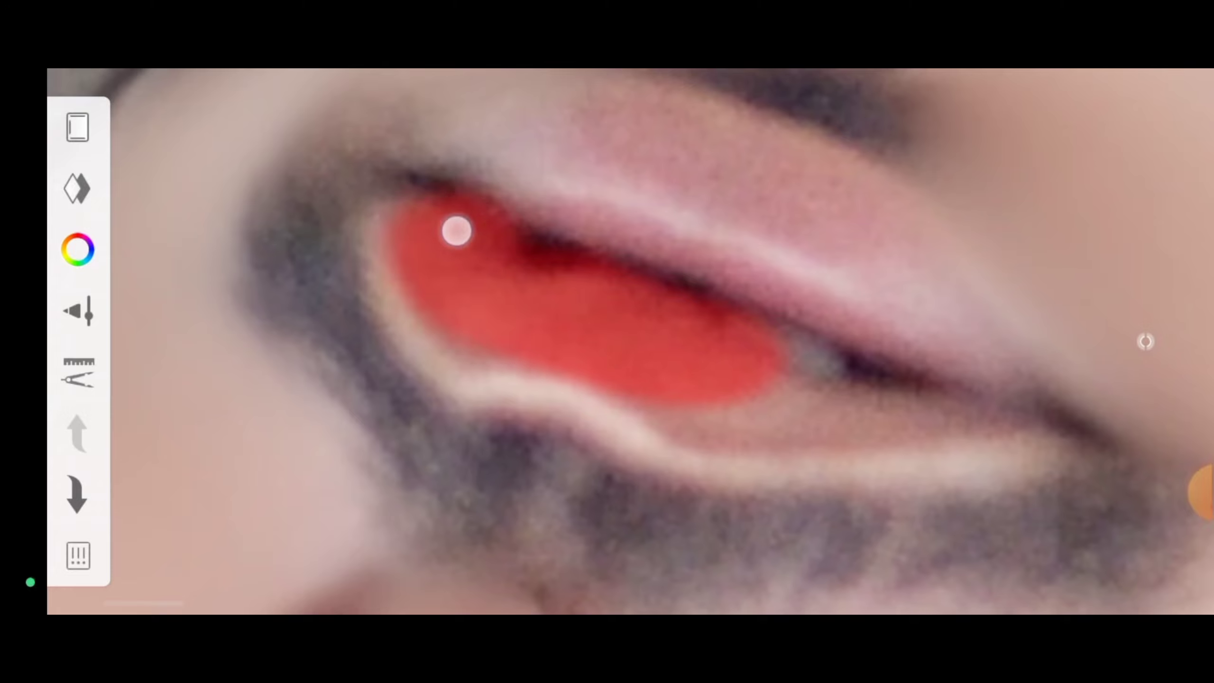
mouse_move(644, 346)
left_mouse_down()
mouse_move(913, 404)
mouse_move(872, 308)
left_mouse_up()
Zoom back out and bring up the red lips layer's options
scroll(618, 292, "down", 5)
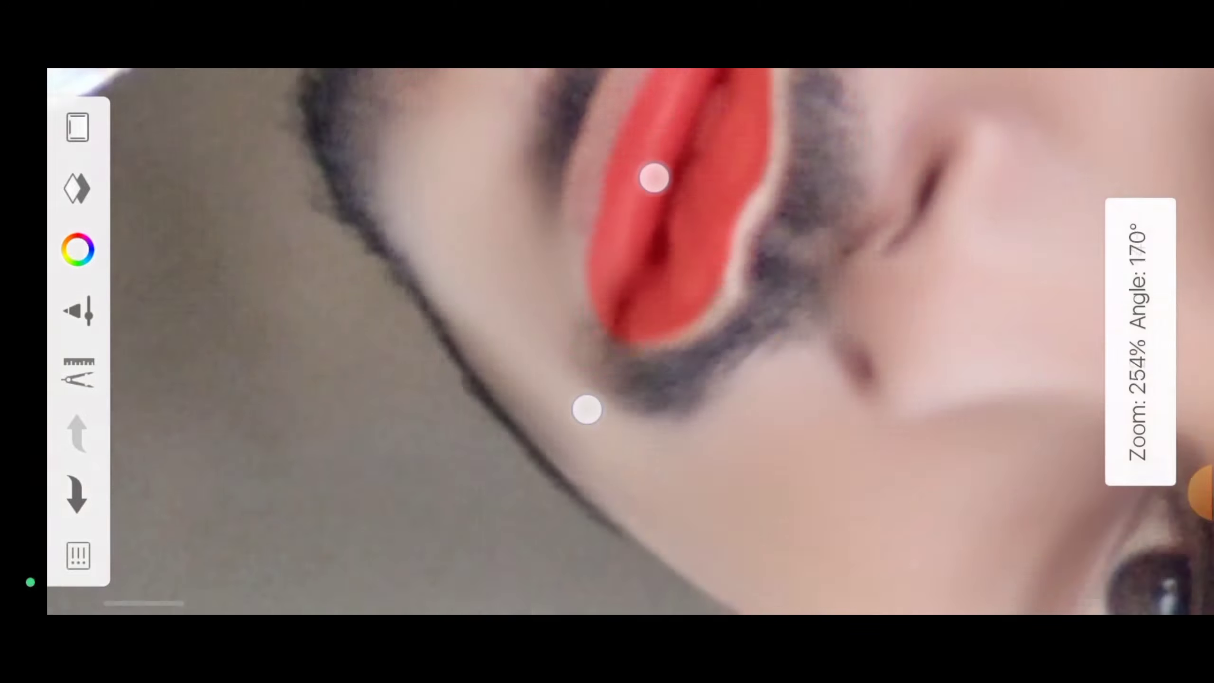
scroll(592, 224, "up", 5)
scroll(591, 223, "down", 5)
scroll(591, 224, "down", 3)
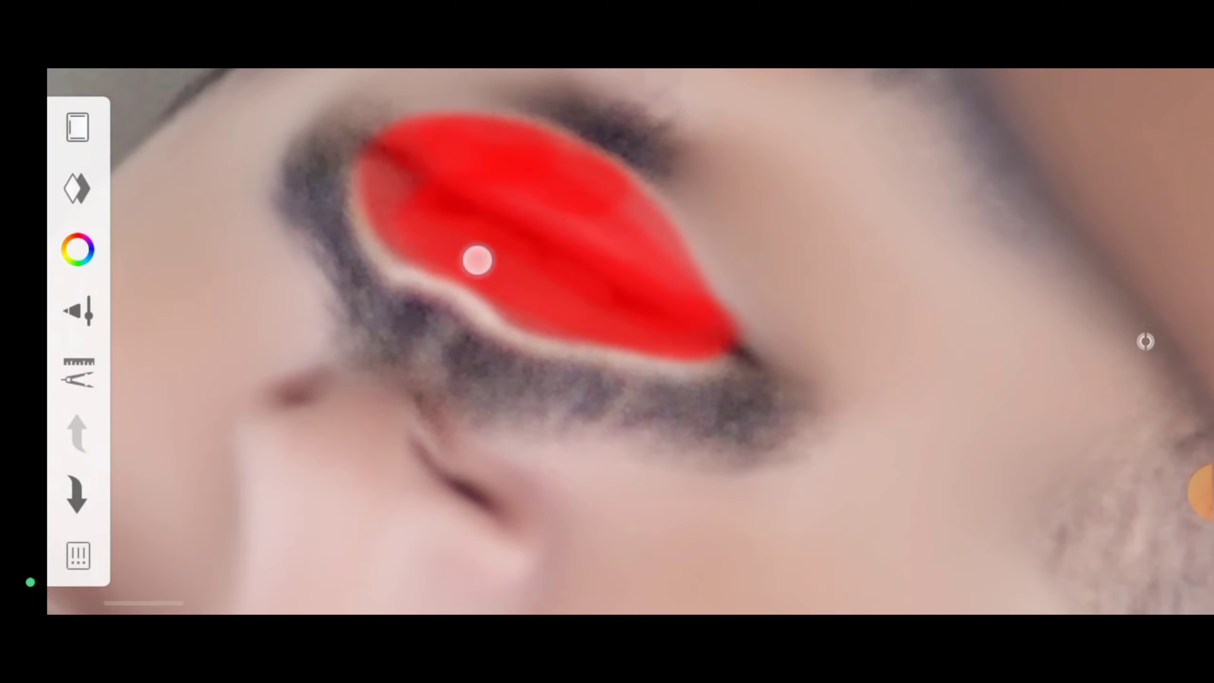
scroll(596, 301, "down", 5)
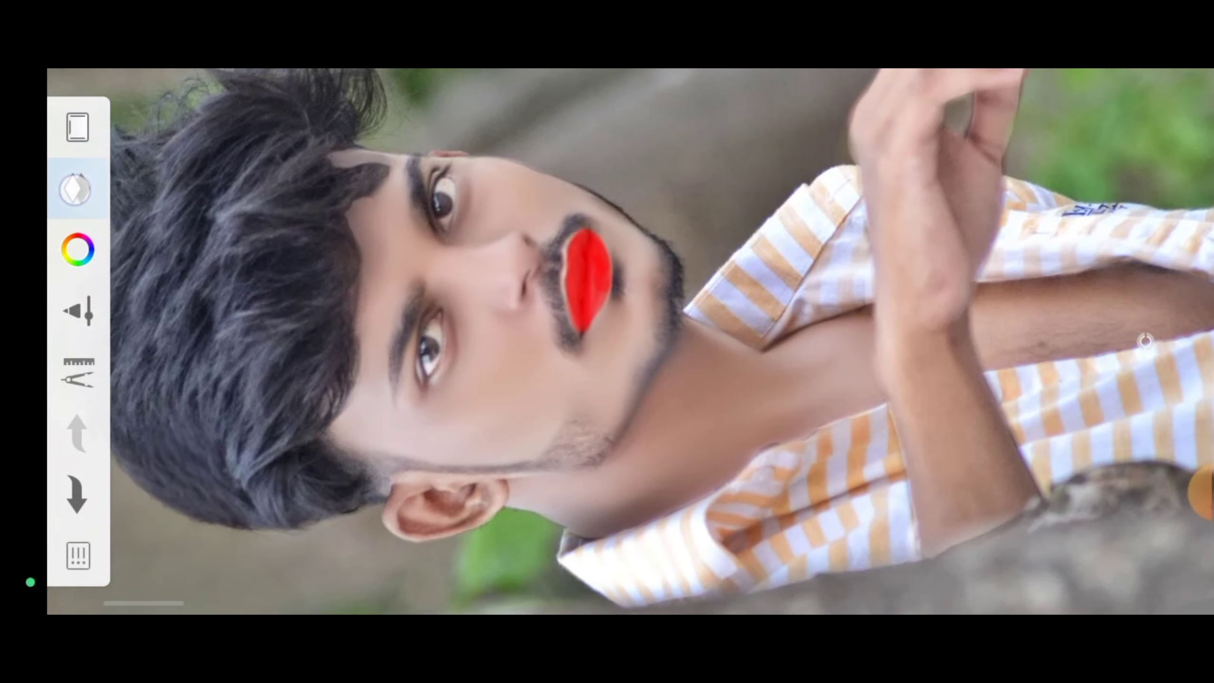
left_click(76, 189)
left_click(693, 127)
Lower the red lips layer's opacity to 34 and check the tint on the canvas
left_click_drag(528, 191, 622, 384)
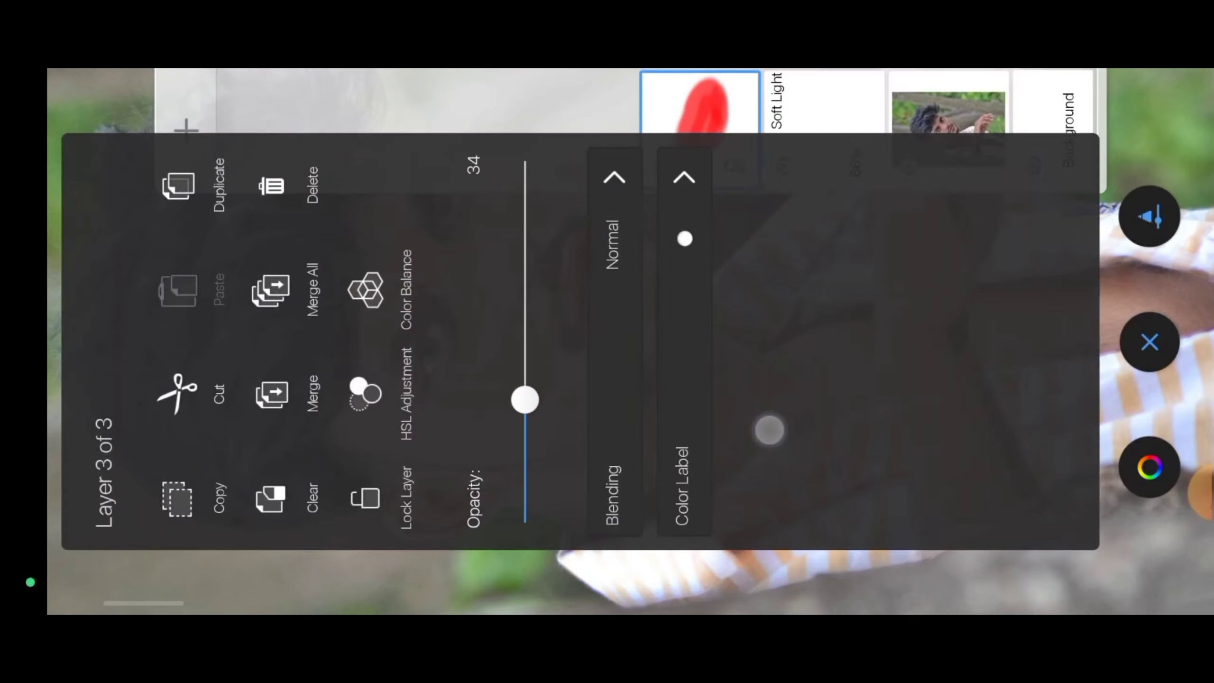
left_click(770, 429)
left_click(968, 333)
scroll(738, 362, "down", 5)
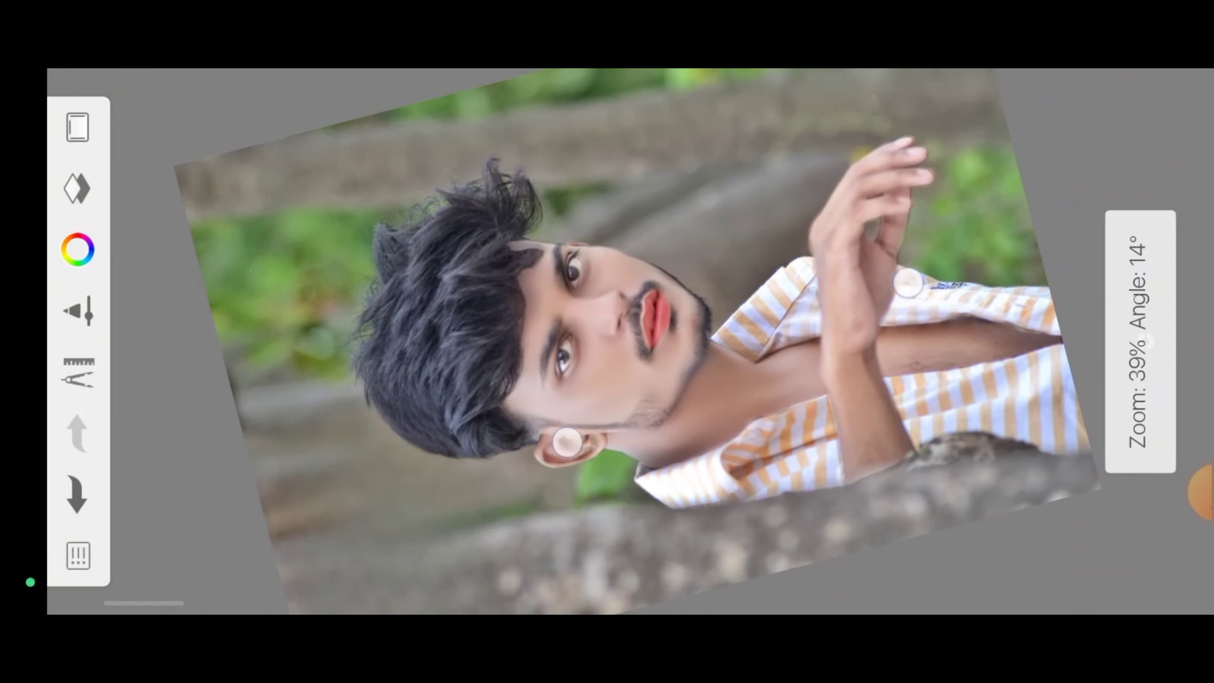
scroll(736, 362, "down", 3)
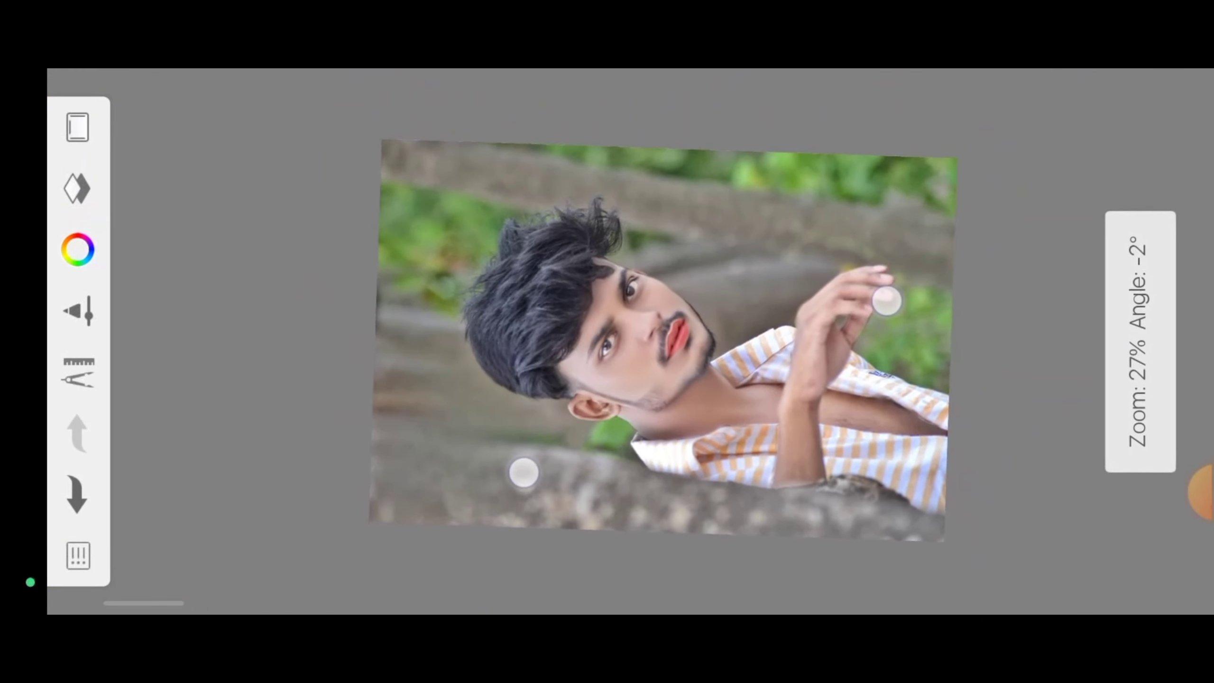
scroll(705, 386, "down", 1)
Reduce the lips layer opacity further, to about 20
left_click(76, 189)
left_click(696, 140)
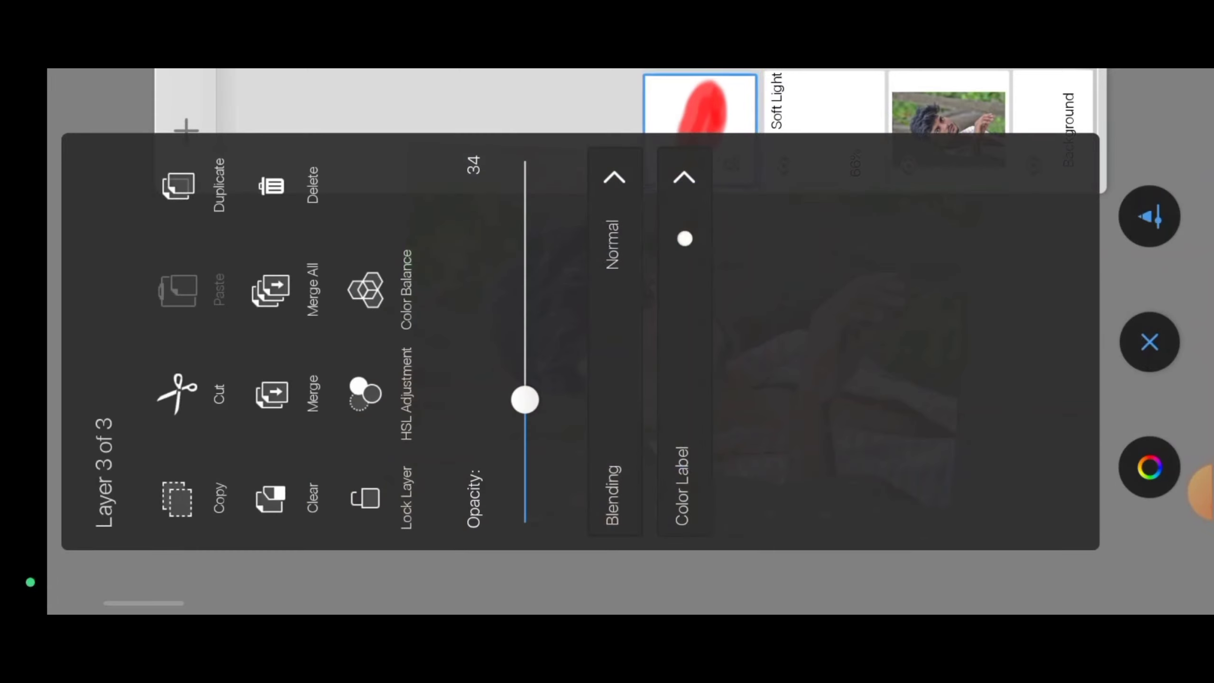
left_click_drag(536, 406, 649, 468)
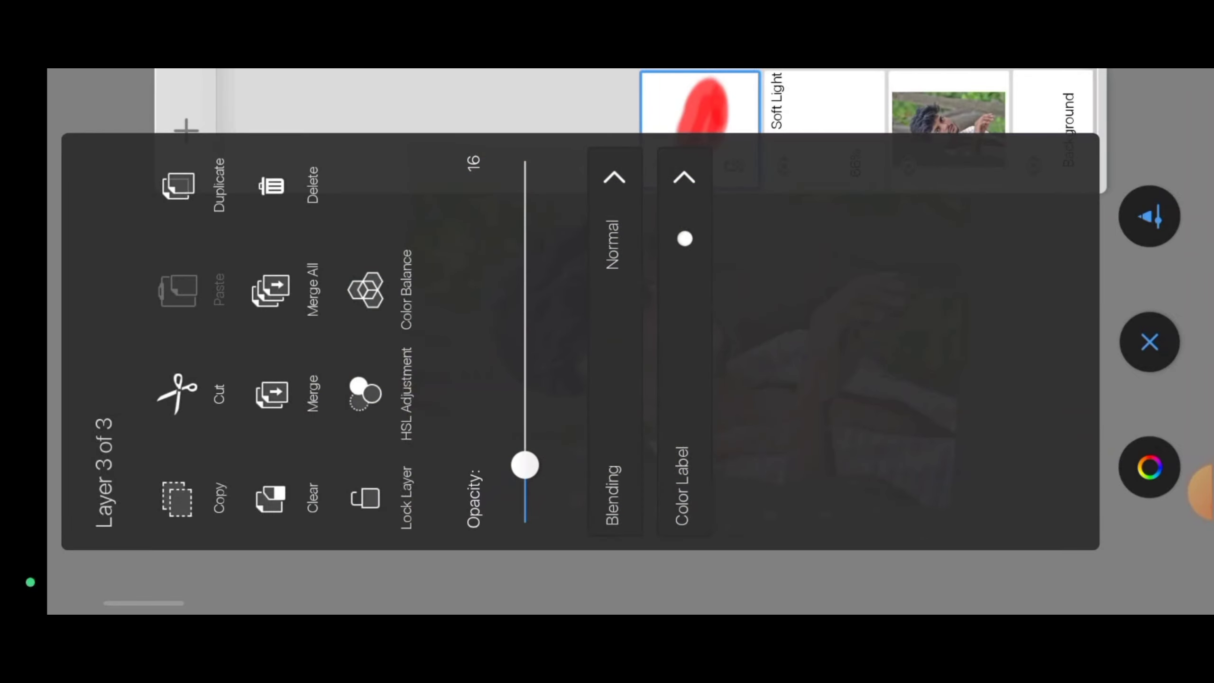
left_click(617, 444)
Save the retouched portrait, confirming Save in the Sketch Updated prompt
scroll(753, 379, "up", 3)
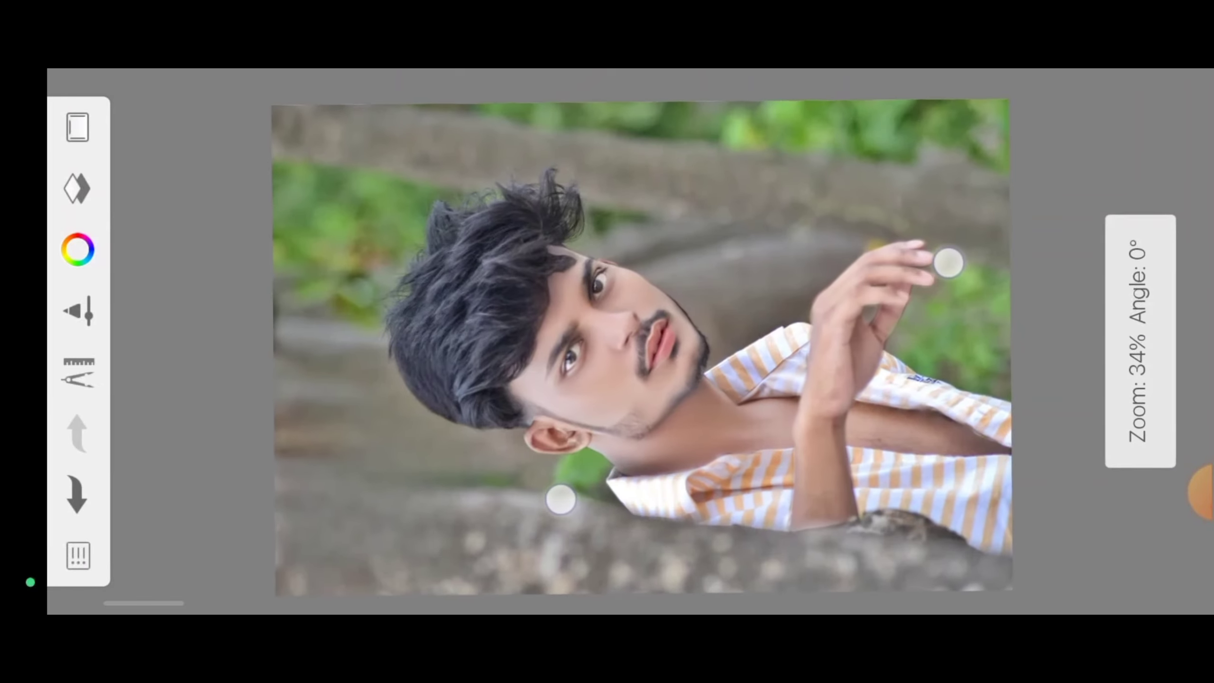
scroll(756, 379, "up", 2)
scroll(755, 378, "up", 1)
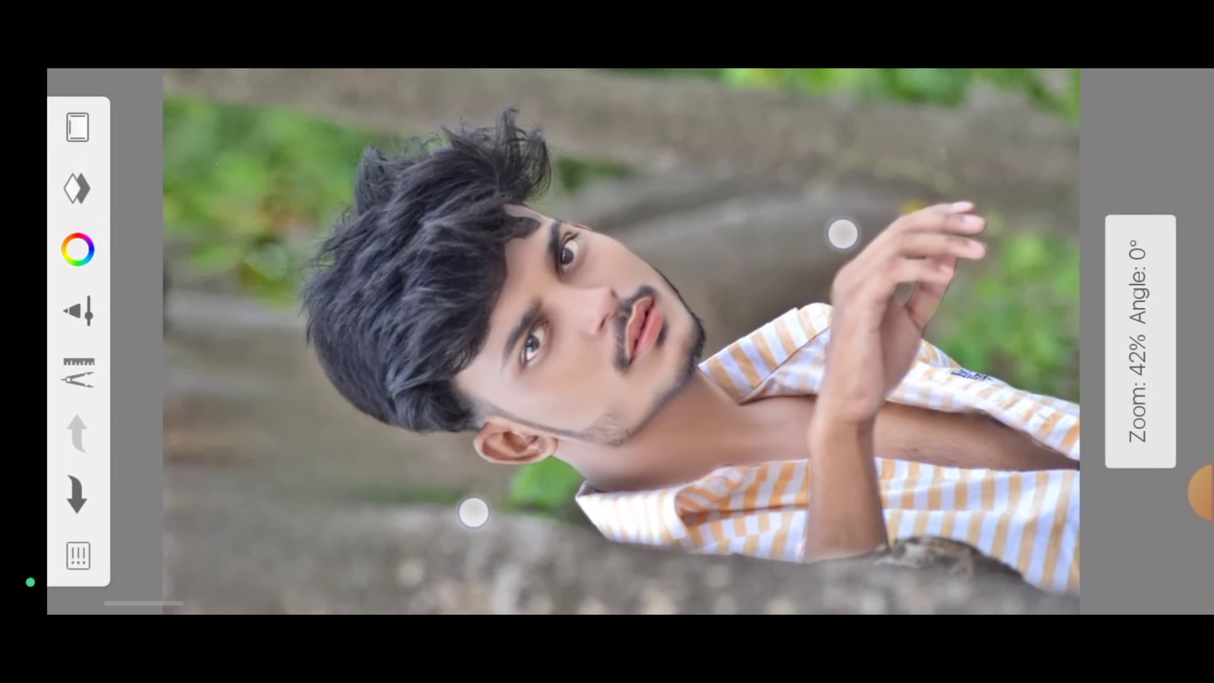
scroll(665, 370, "up", 2)
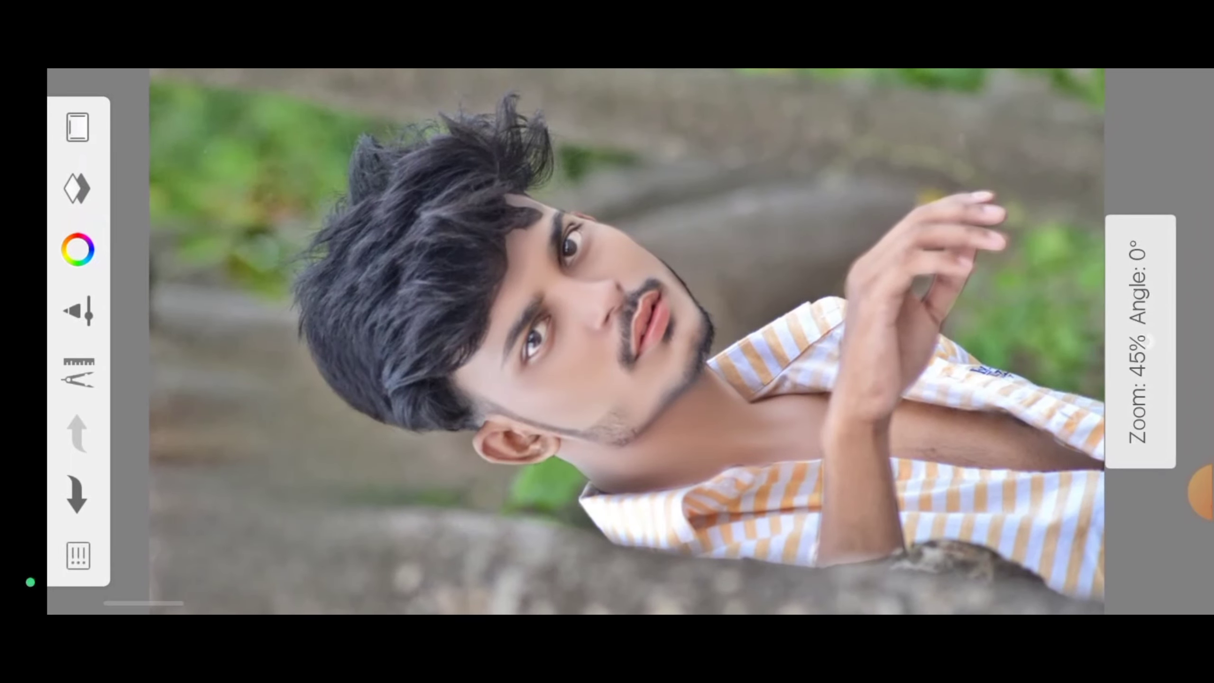
scroll(638, 410, "down", 3)
scroll(621, 413, "down", 2)
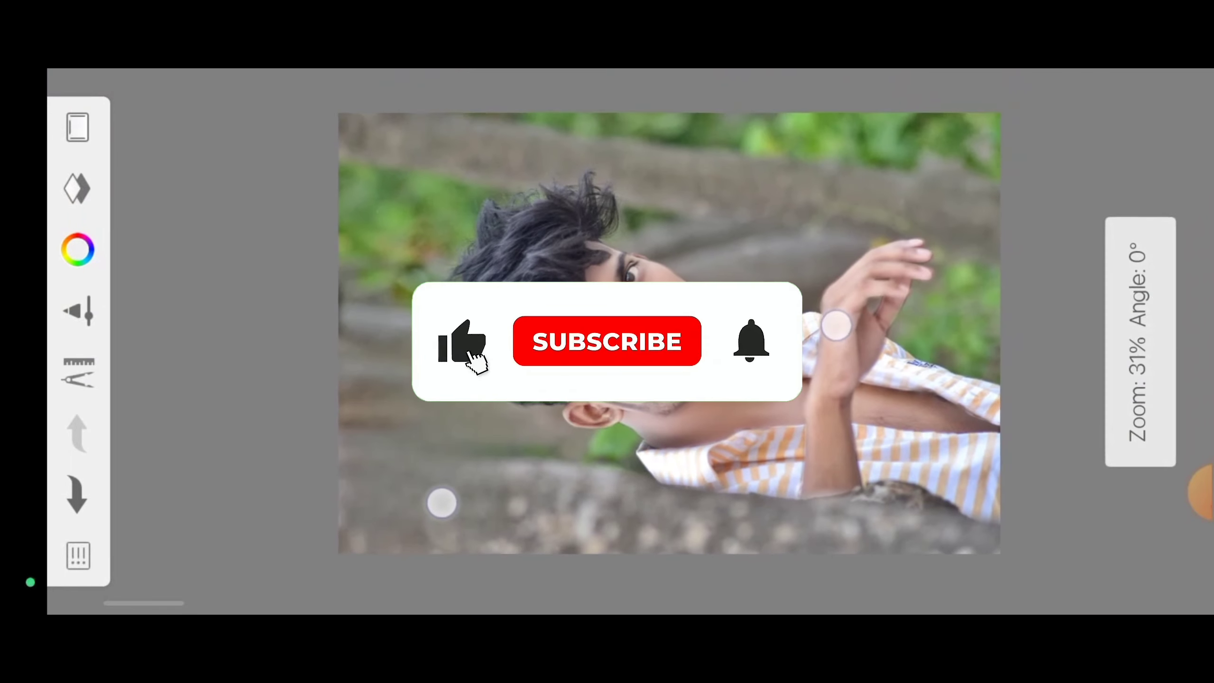
scroll(599, 418, "up", 1)
scroll(617, 382, "down", 1)
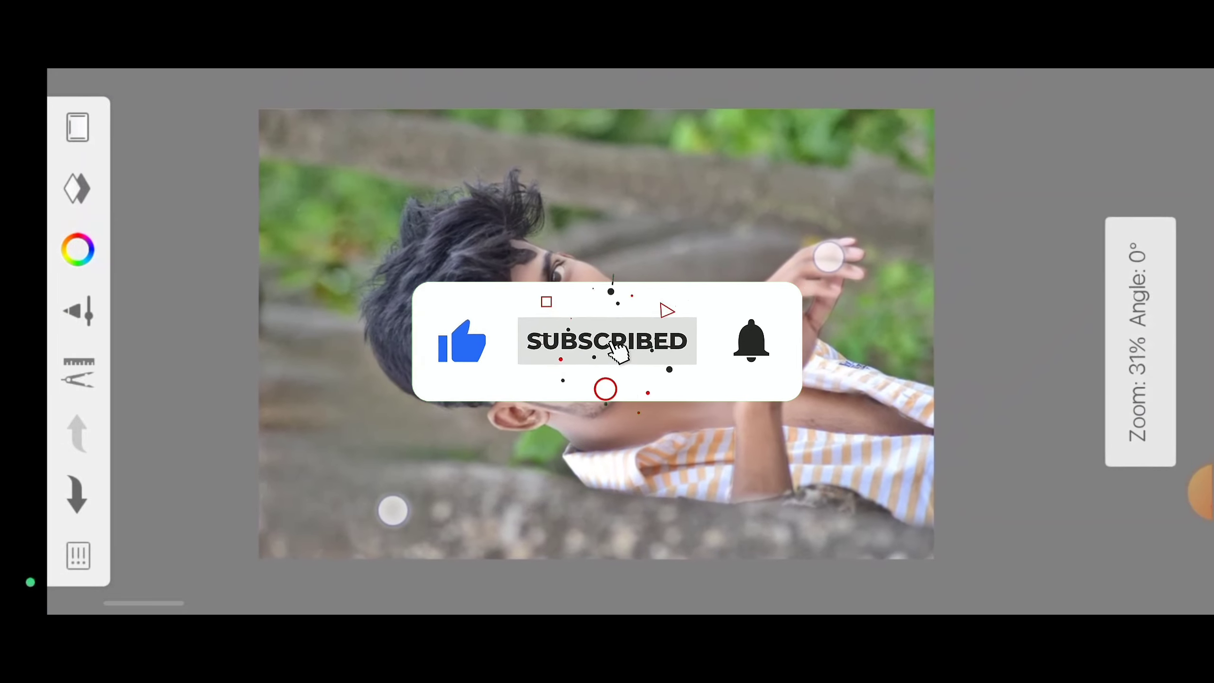
scroll(645, 365, "up", 1)
scroll(651, 365, "up", 1)
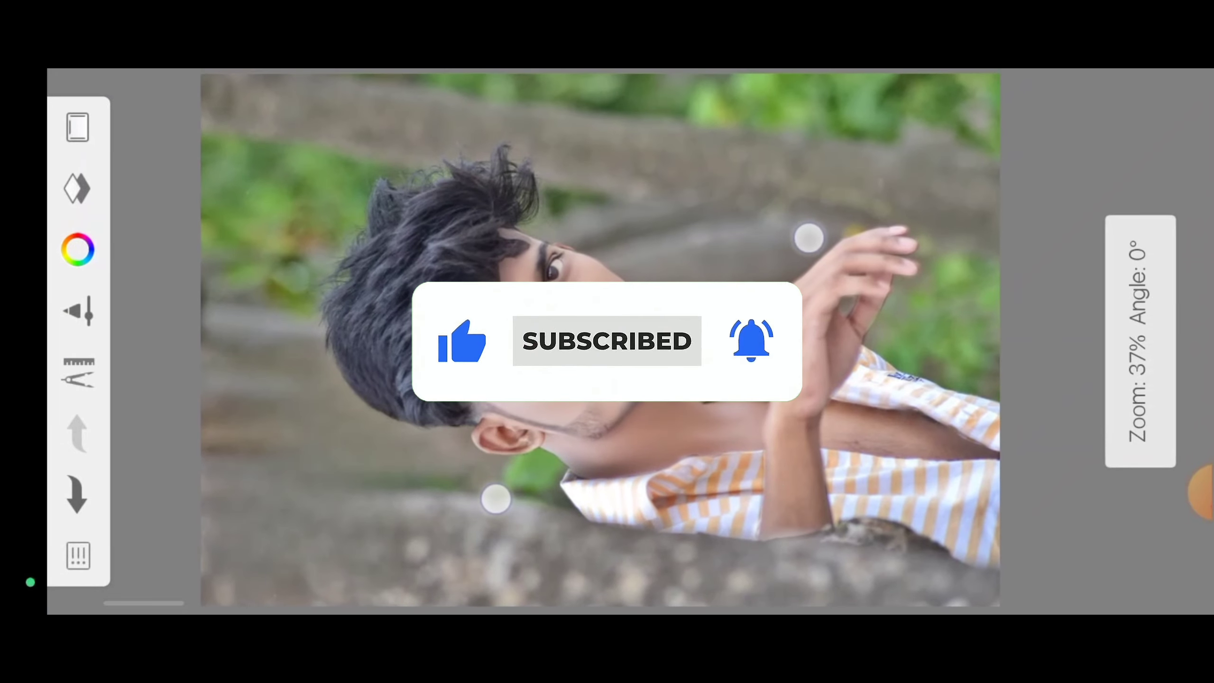
left_click(587, 416)
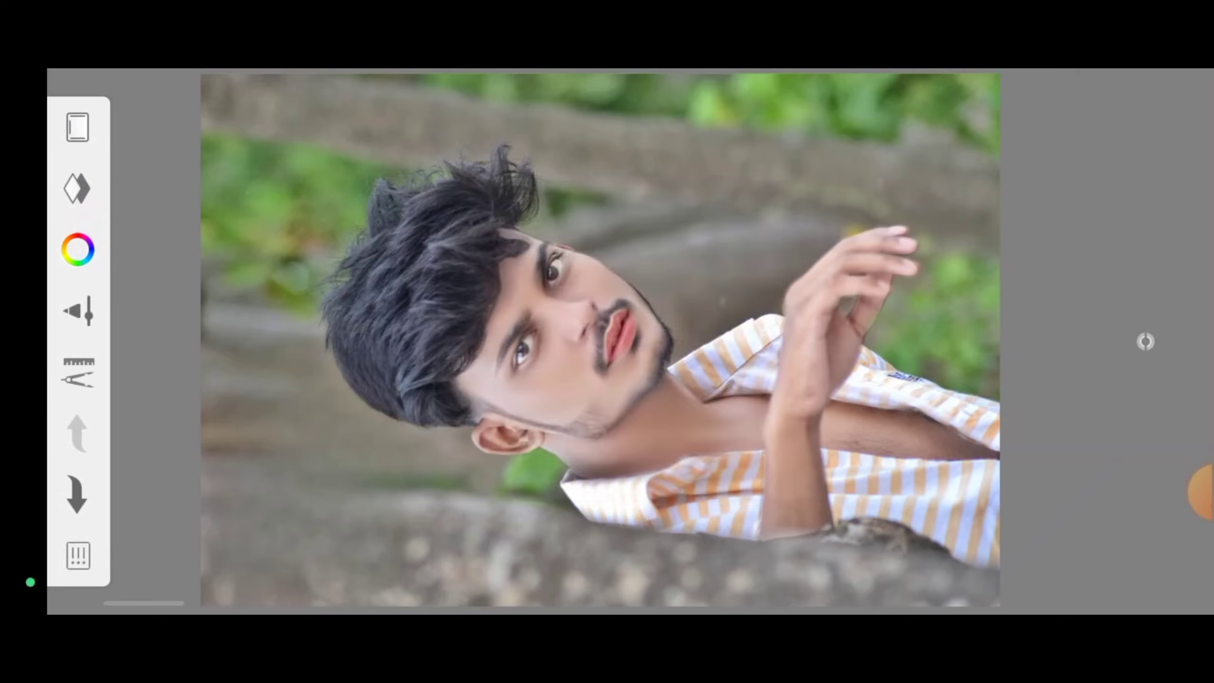
left_click(626, 335)
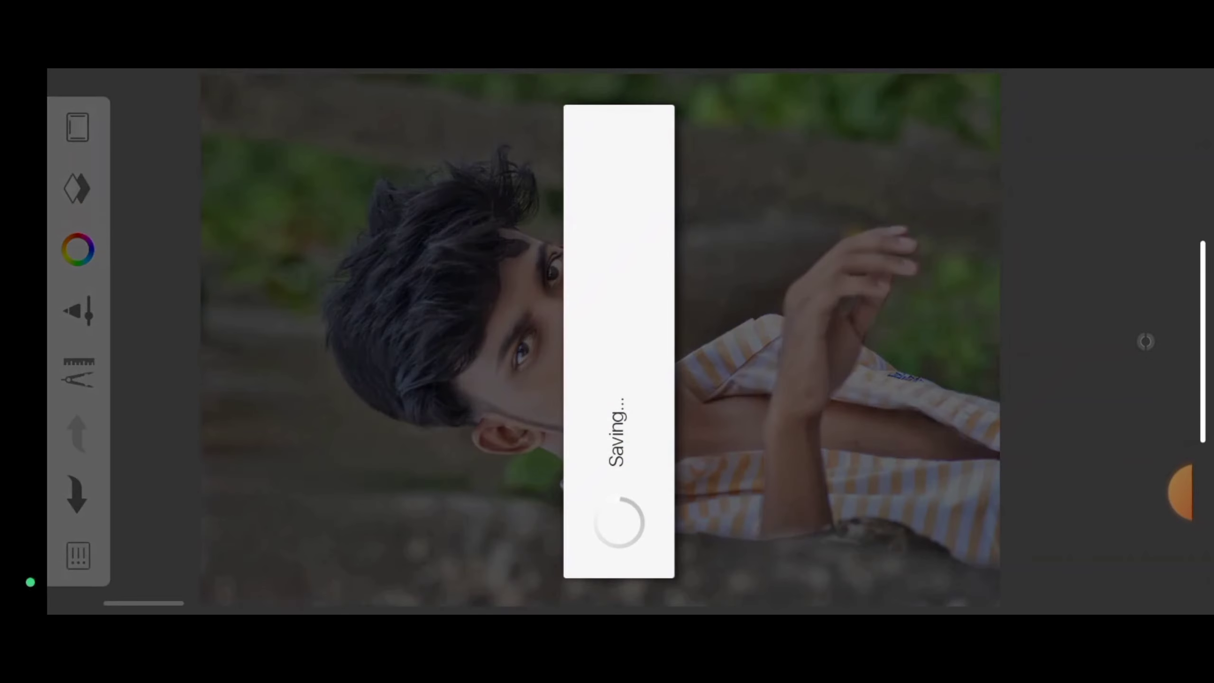